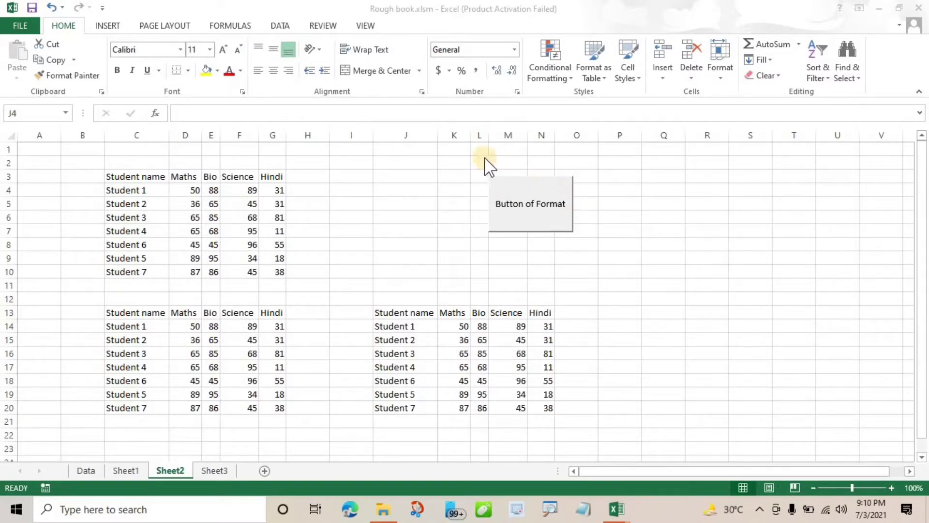
# - Format the student tables starting at C3 and C13 with the existing formatting macro, using Button of Format for the second
pyautogui.moveTo(484, 158); pyautogui.dragTo(587, 249)
pyautogui.click(120, 176)
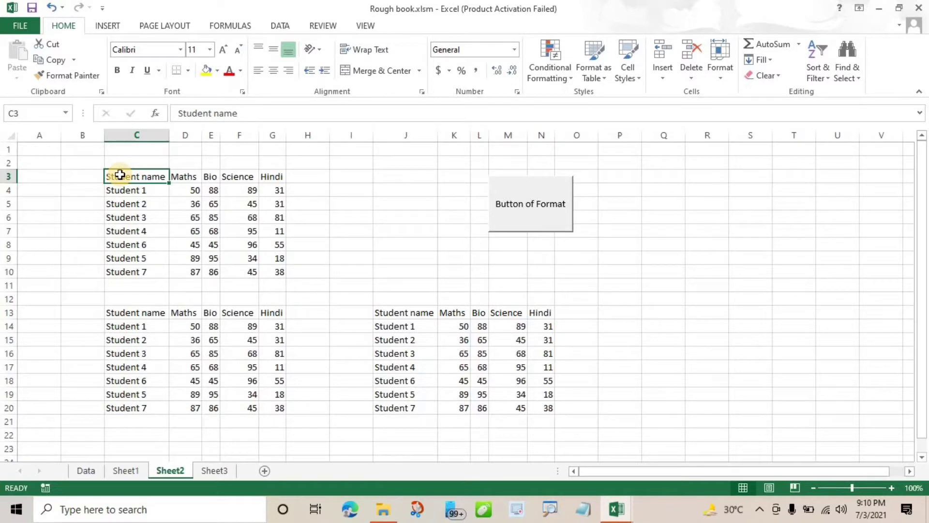
pyautogui.hotkey('ctrl', 'shift', 'f')
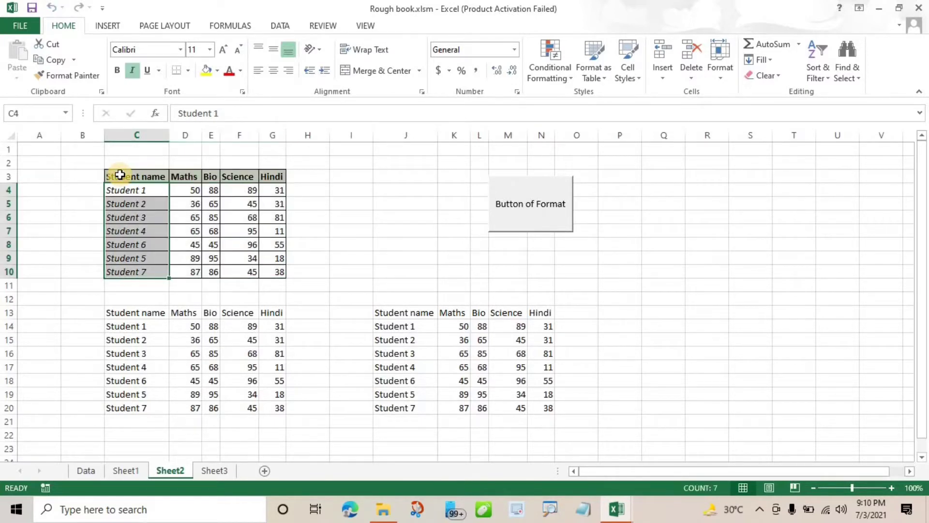
pyautogui.moveTo(120, 175); pyautogui.dragTo(275, 177)
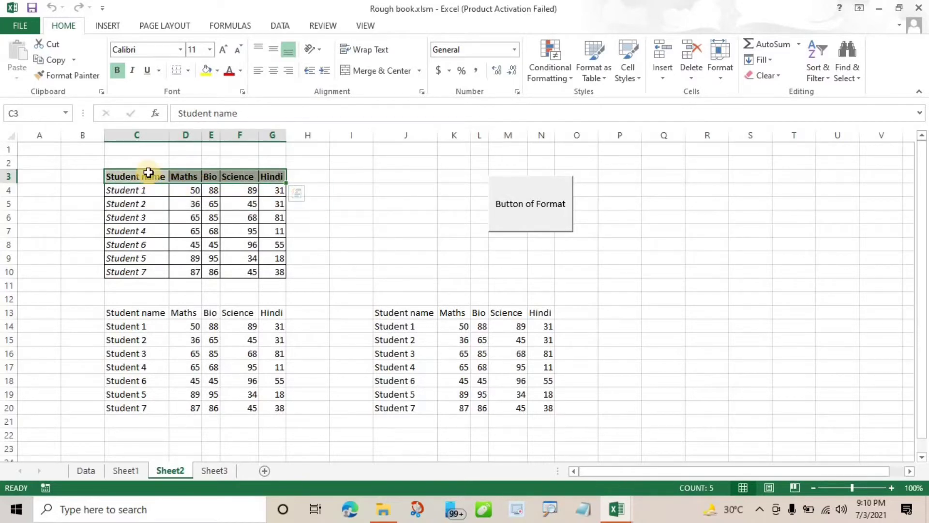
pyautogui.moveTo(149, 189); pyautogui.dragTo(146, 267)
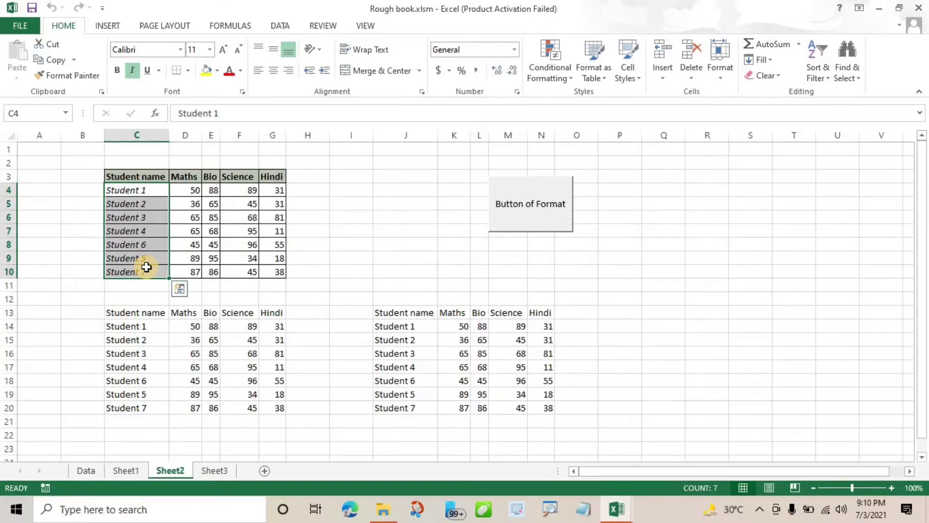
pyautogui.click(131, 313)
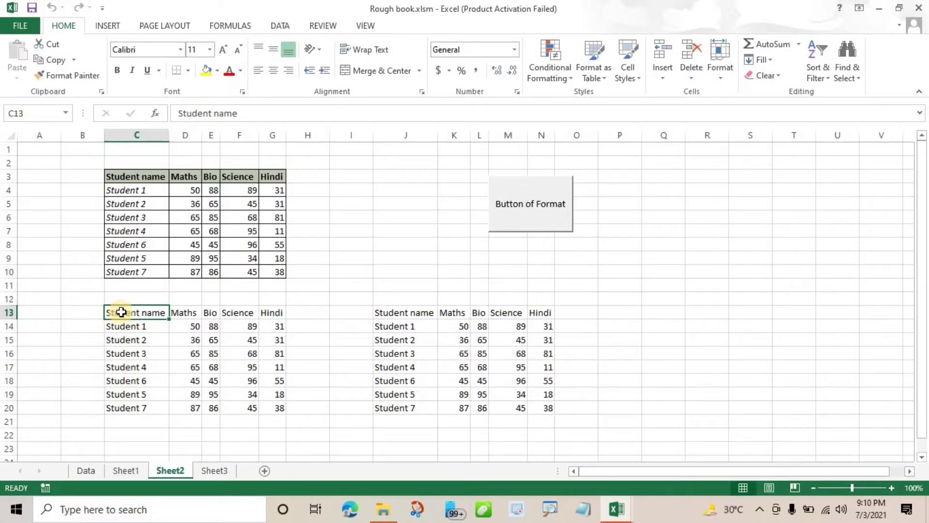
pyautogui.click(556, 217)
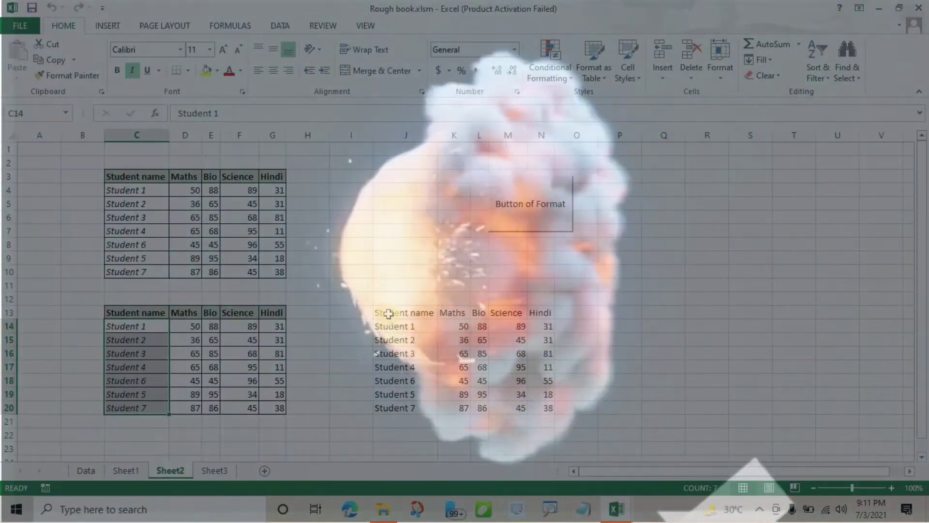
# - Copy the unformatted student table J13:N20 from Sheet2 and paste it into Sheet3 at H2 and H12
pyautogui.moveTo(389, 313); pyautogui.dragTo(549, 408)
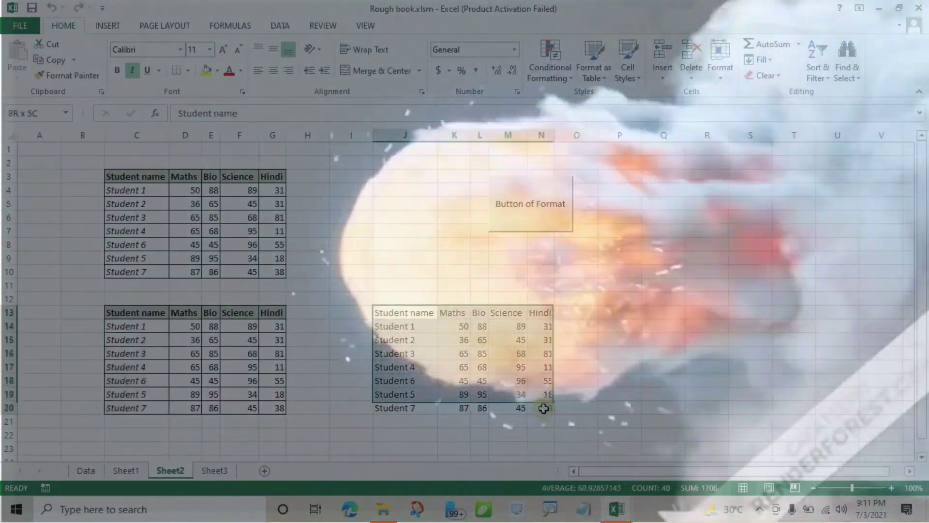
pyautogui.hotkey('ctrl', 'c')
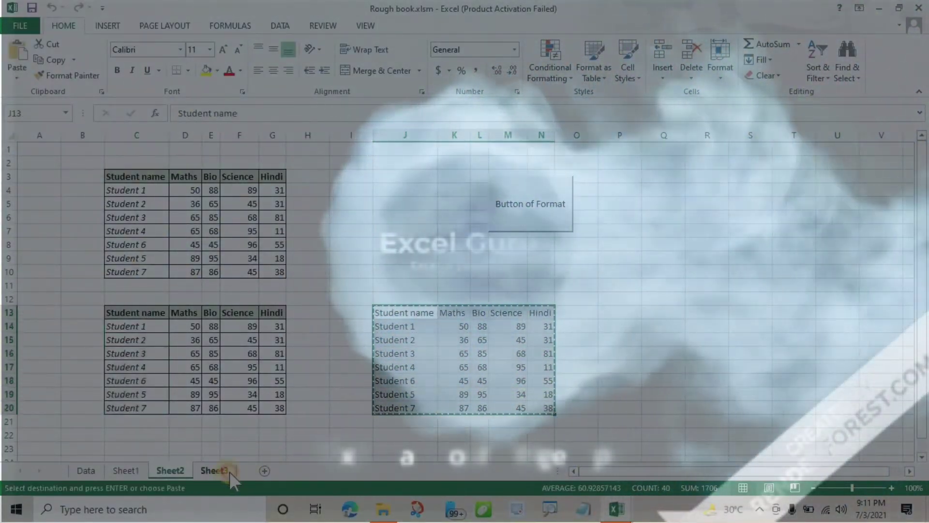
pyautogui.click(229, 471)
pyautogui.hotkey('ctrl', 'v')
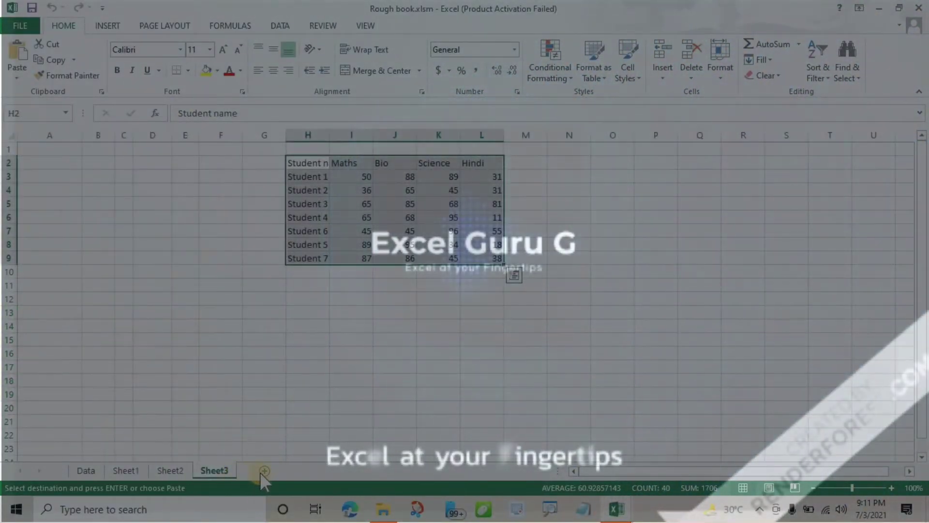
pyautogui.click(307, 298)
pyautogui.hotkey('ctrl', 'v')
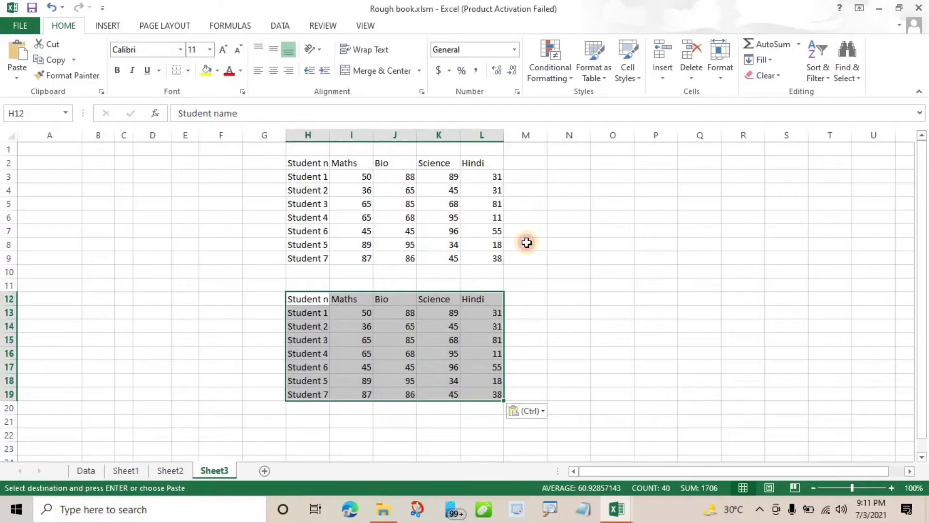
pyautogui.click(526, 243)
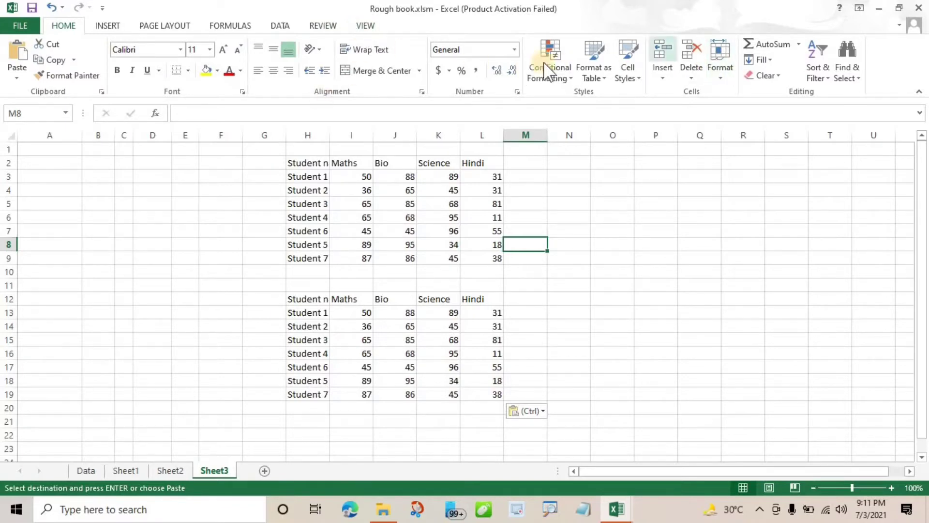
# - Customize the ribbon to include the Developer tab and display its commands
pyautogui.rightClick(895, 61)
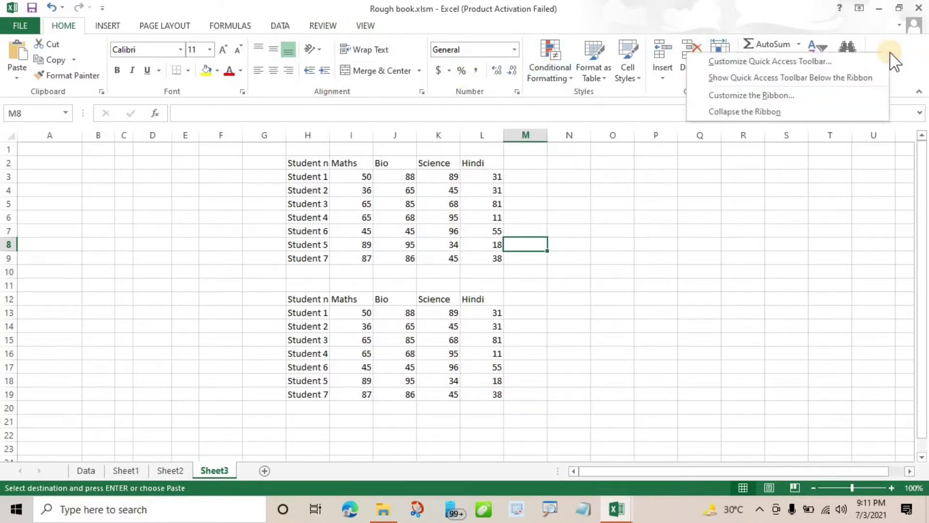
pyautogui.click(804, 96)
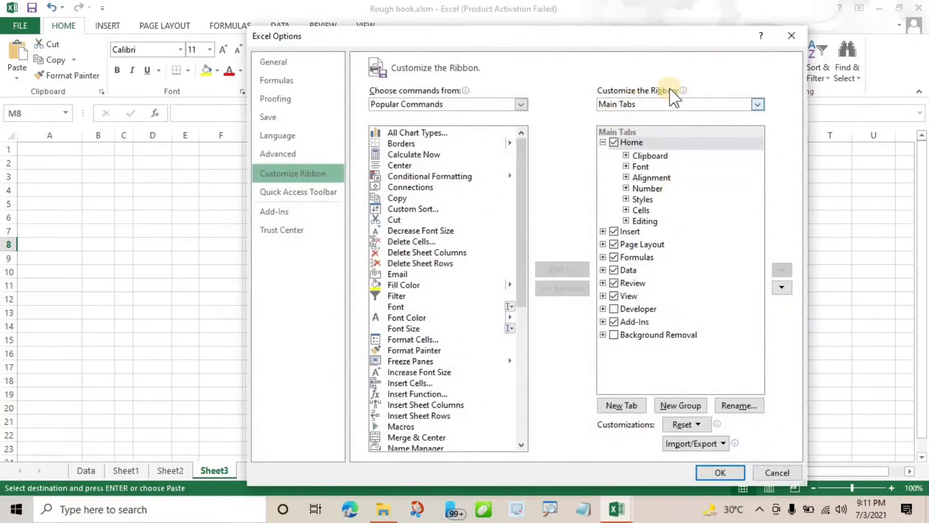
pyautogui.click(614, 309)
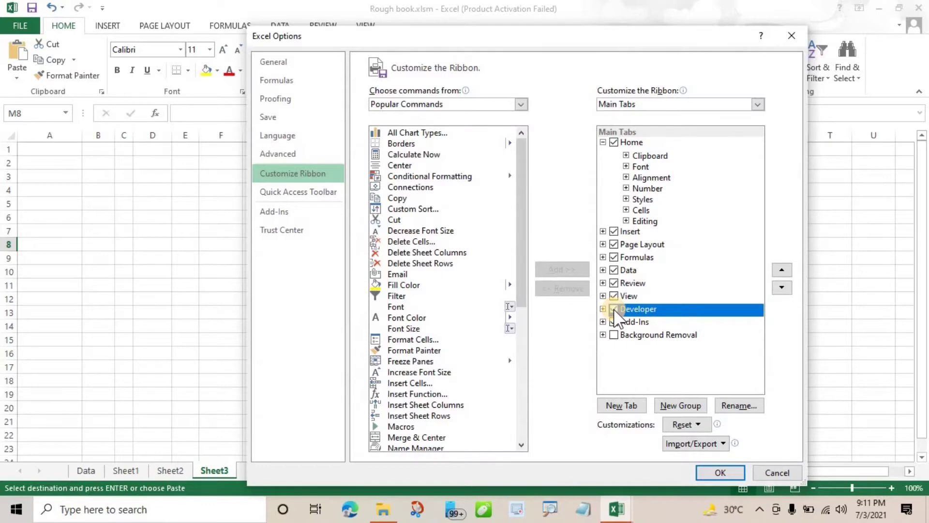
pyautogui.click(717, 474)
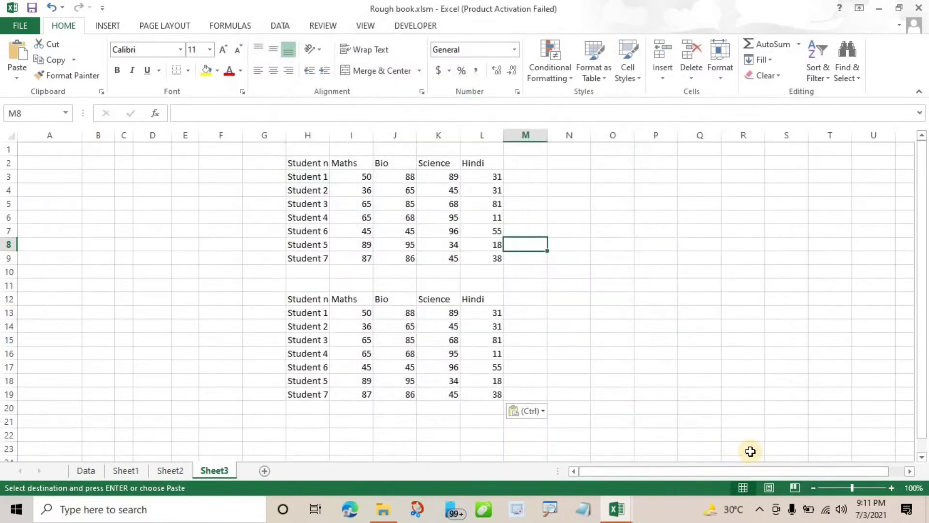
pyautogui.click(419, 26)
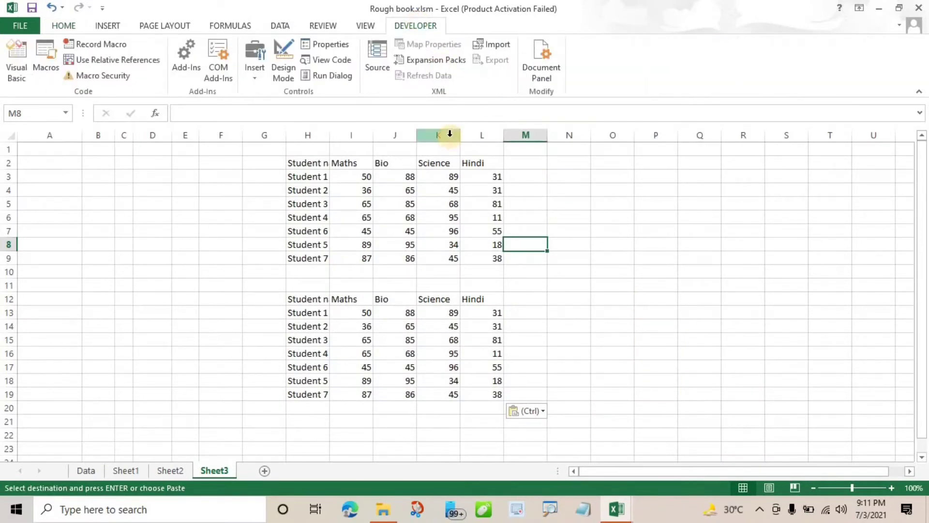
# - Autofit all column widths on Sheet3 to their contents
pyautogui.click(12, 135)
pyautogui.doubleClick(82, 135)
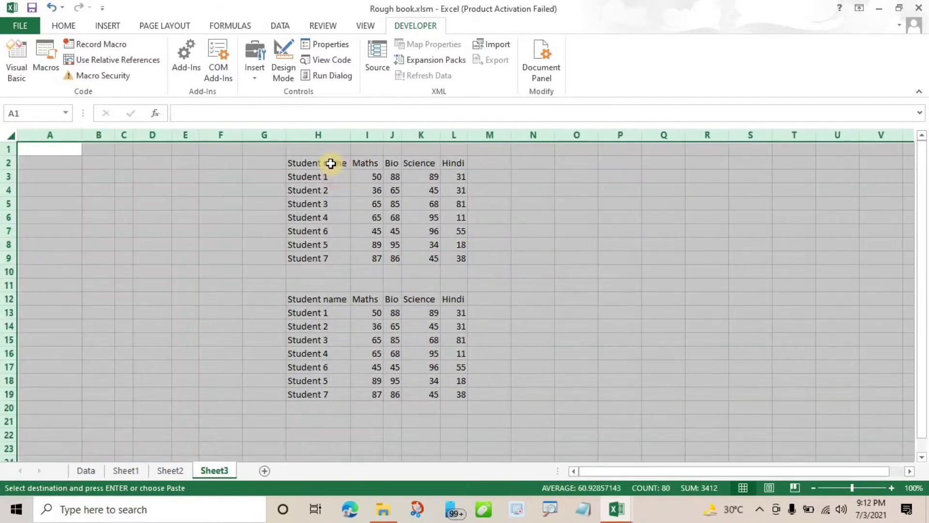
# - Turn on relative references and start recording from H2 a macro named format with shortcut Ctrl+Shift+N and description "Formatting the table"
pyautogui.click(329, 163)
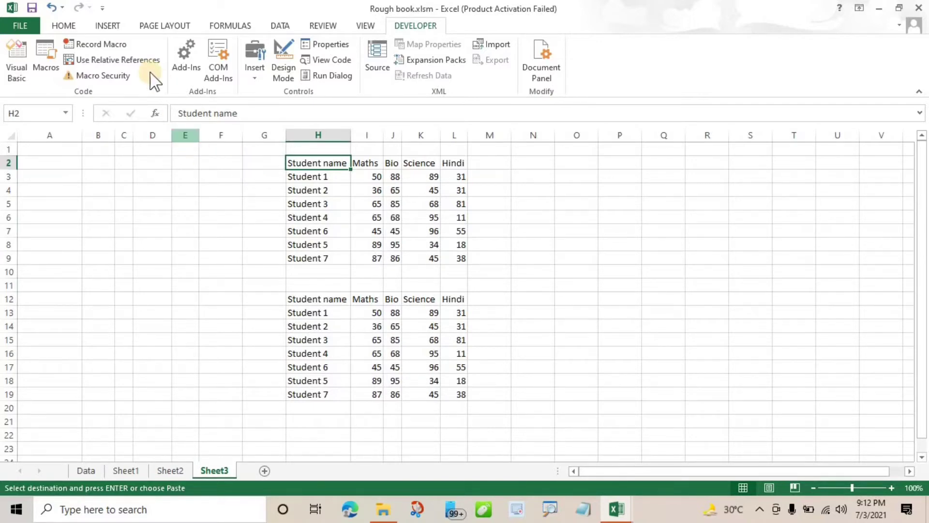
pyautogui.click(128, 63)
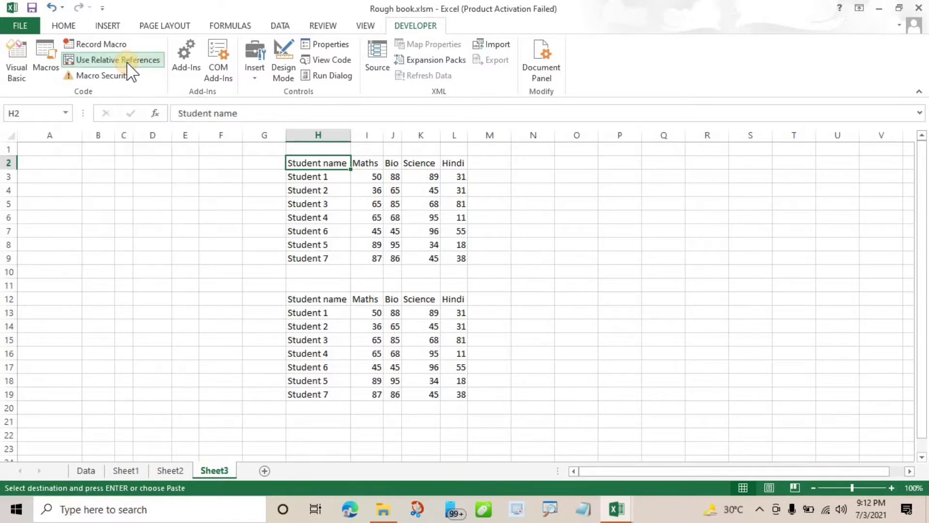
pyautogui.click(95, 44)
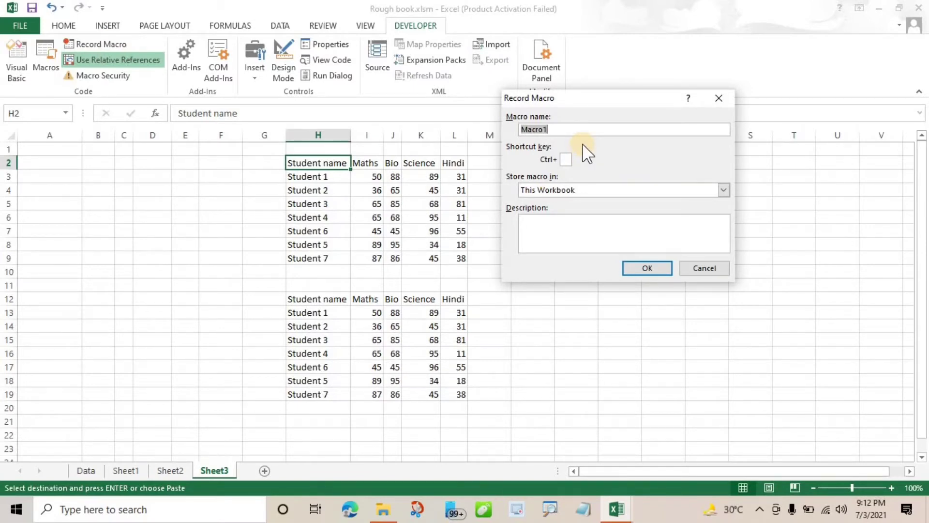
pyautogui.write('format')
pyautogui.click(568, 159)
pyautogui.write('N')
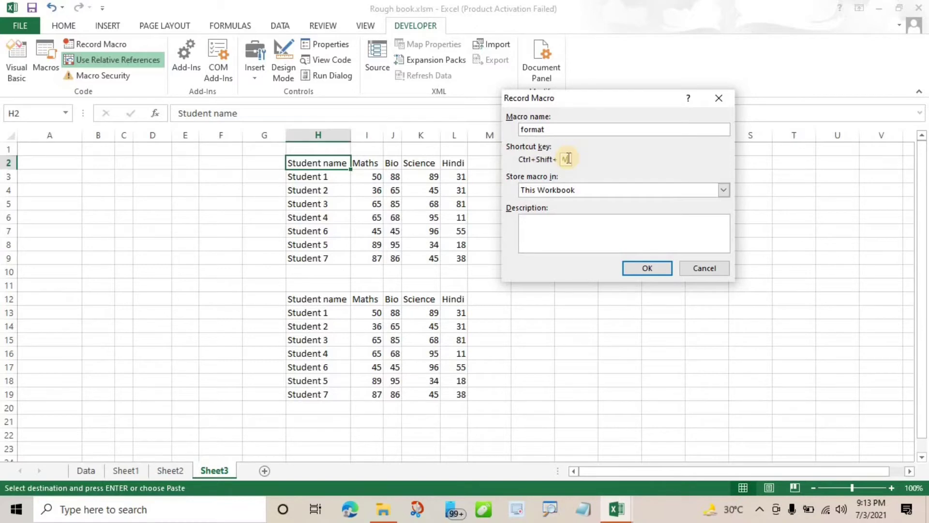
pyautogui.click(584, 219)
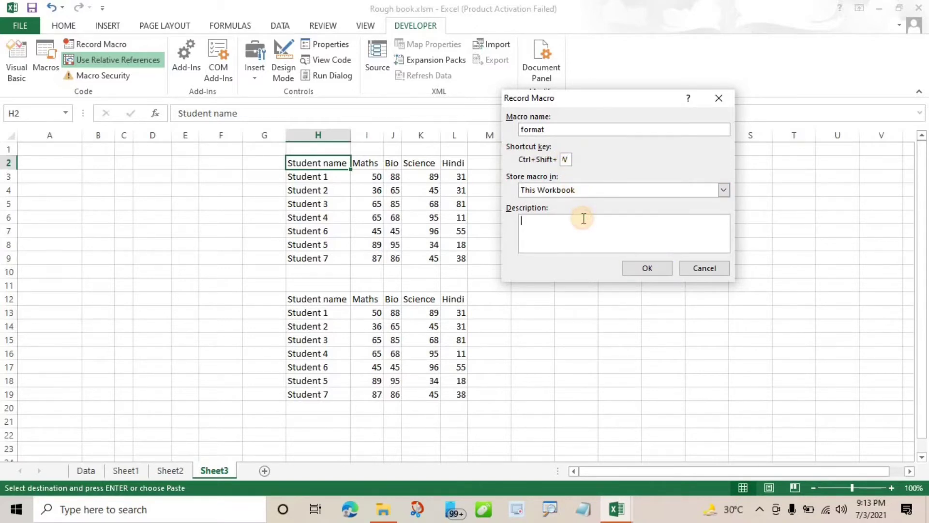
pyautogui.write('Formatting the table')
pyautogui.click(649, 269)
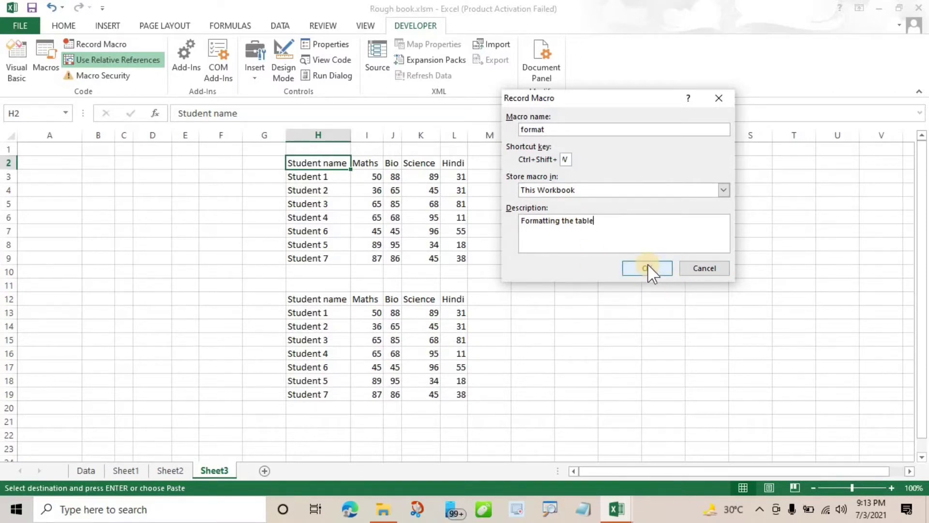
pyautogui.click(648, 270)
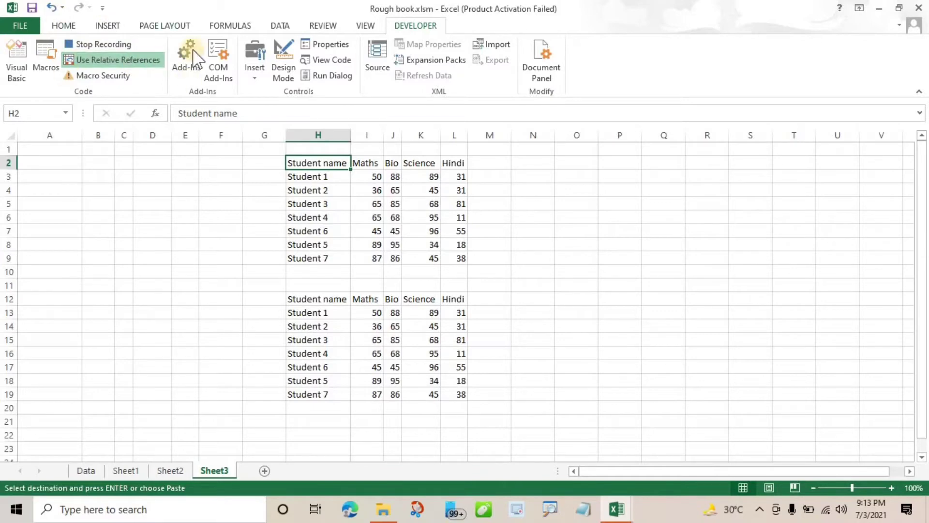
# - Apply all borders to the first student table, H2:L9
pyautogui.click(64, 27)
pyautogui.moveTo(337, 203); pyautogui.dragTo(450, 261)
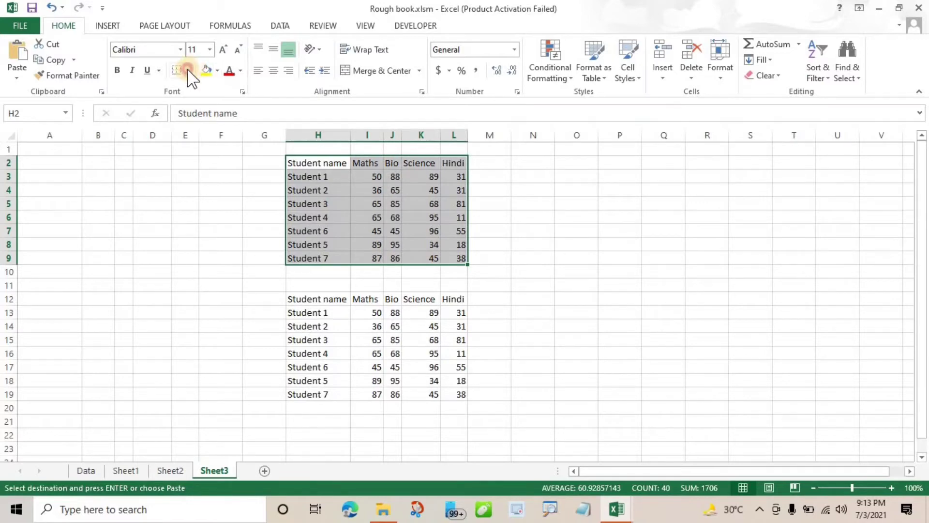
pyautogui.click(188, 71)
pyautogui.click(193, 187)
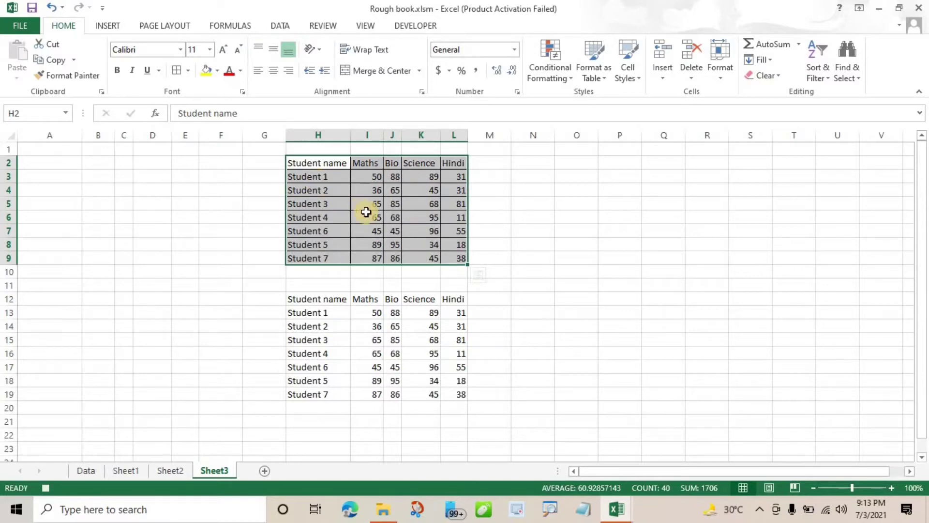
pyautogui.moveTo(311, 166); pyautogui.dragTo(443, 253)
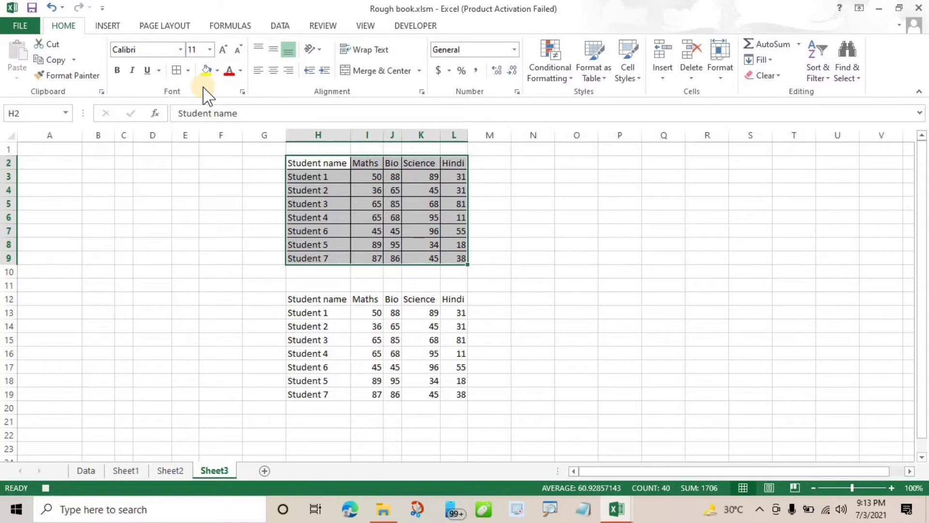
# - Make the header row H2:L2 bold and give it a light tan fill
pyautogui.moveTo(308, 163); pyautogui.dragTo(441, 164)
pyautogui.hotkey('ctrl', 'b')
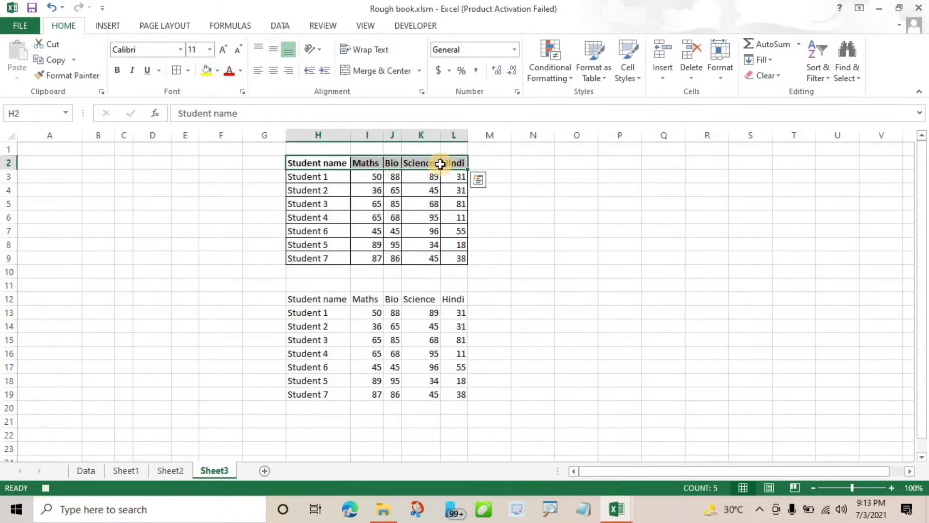
pyautogui.click(217, 71)
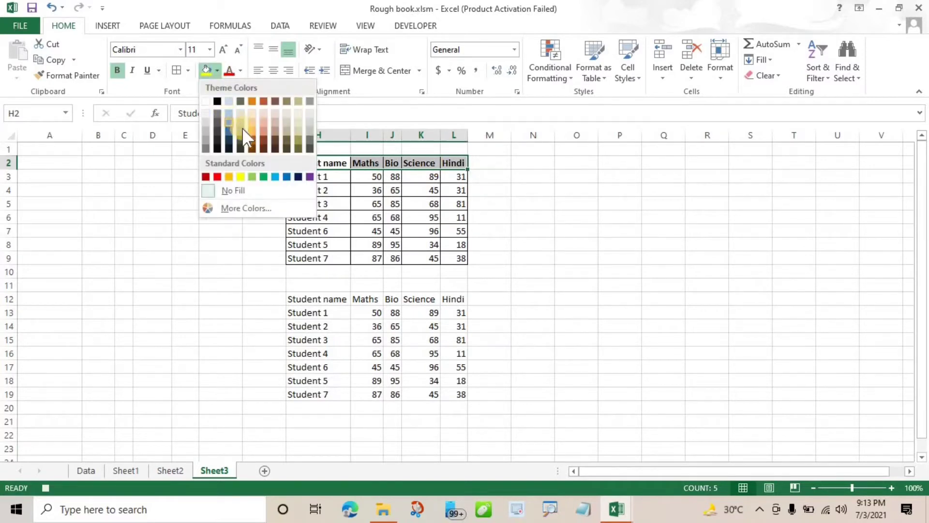
pyautogui.click(297, 127)
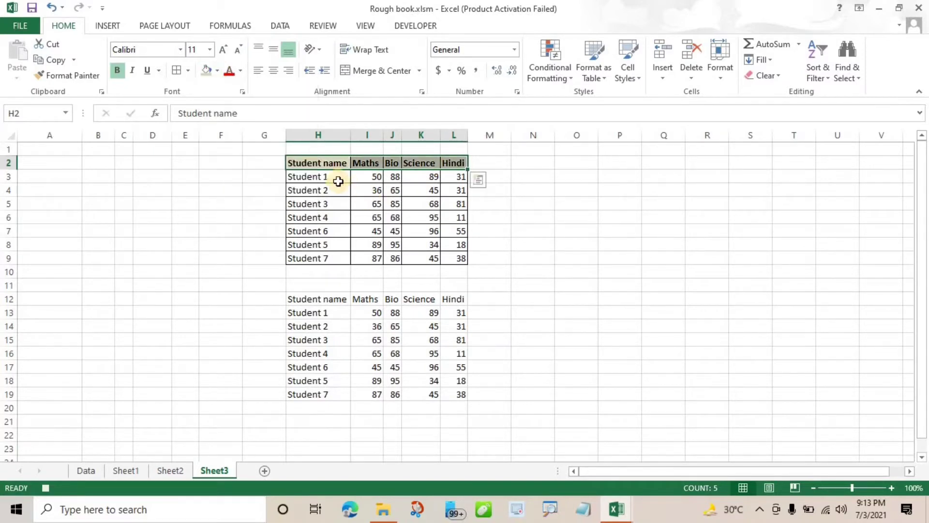
# - Italicize the student names in H3:H9
pyautogui.moveTo(328, 183); pyautogui.dragTo(331, 203)
pyautogui.moveTo(333, 236); pyautogui.dragTo(339, 258)
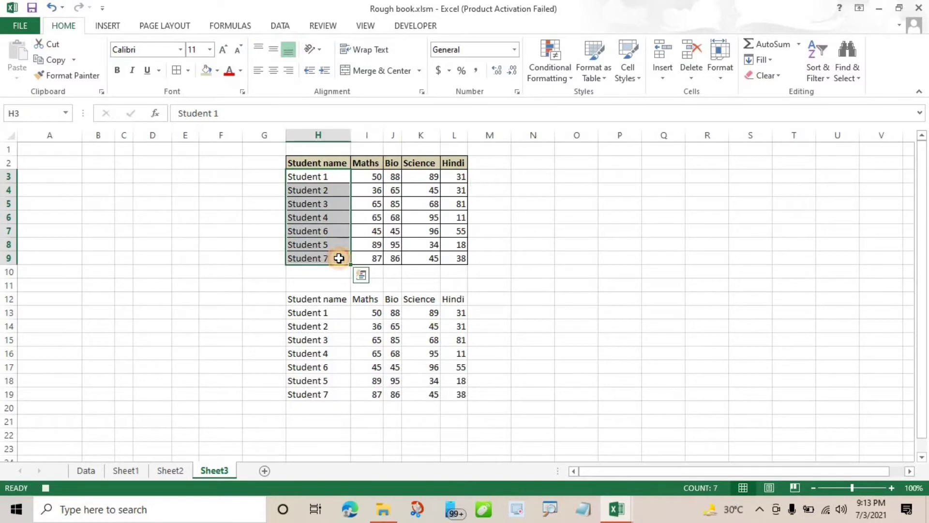
pyautogui.hotkey('ctrl', 'i')
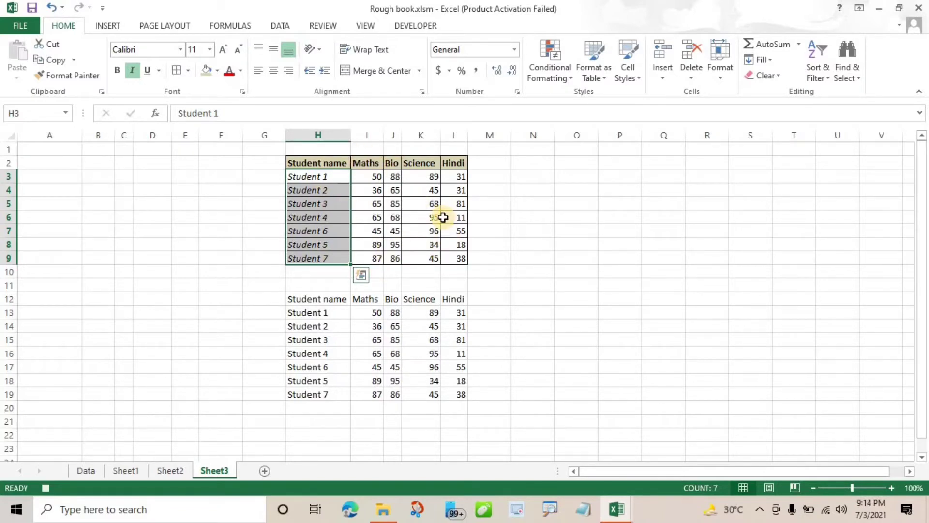
# - Stop recording the macro and select H12, the first header cell of the second table
pyautogui.click(415, 27)
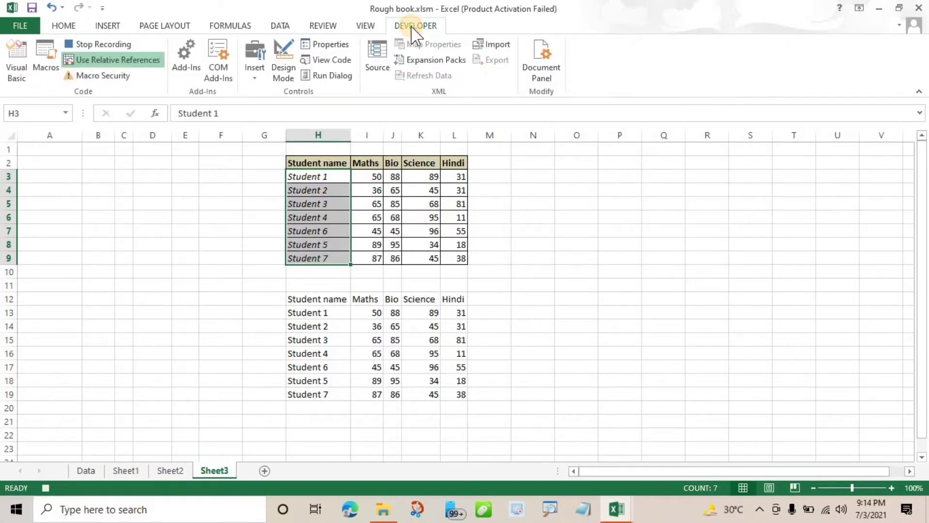
pyautogui.click(94, 39)
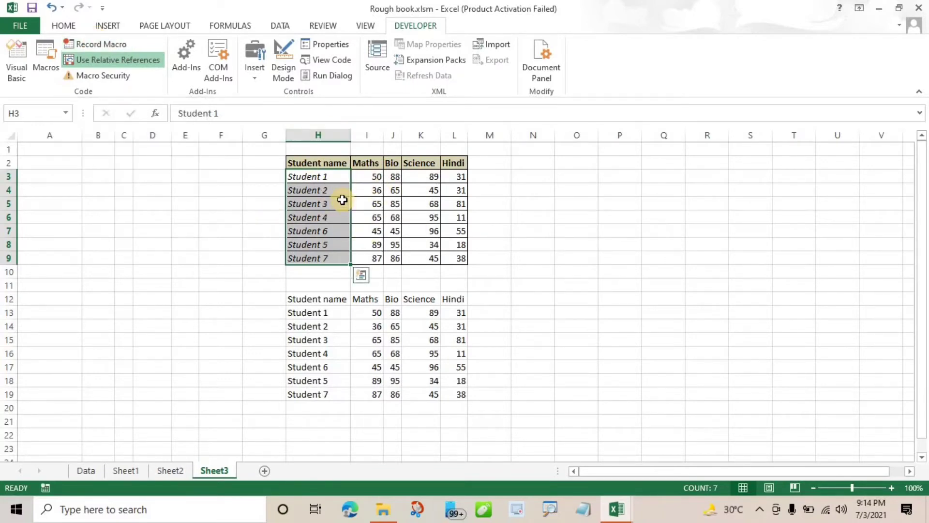
pyautogui.click(322, 297)
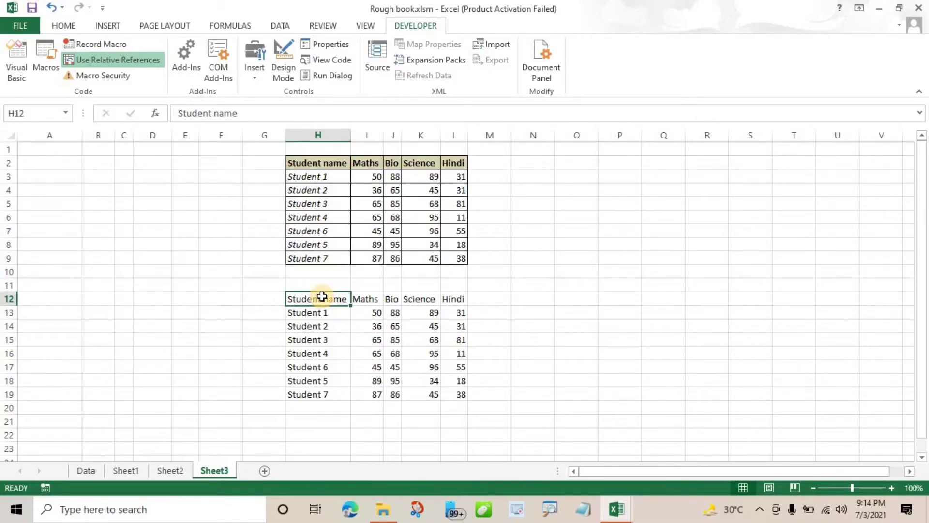
# - Run the recorded formatting macro on the second table at H12, and copy that table to A11 as values only
pyautogui.hotkey('ctrl', 'shift', 'f')
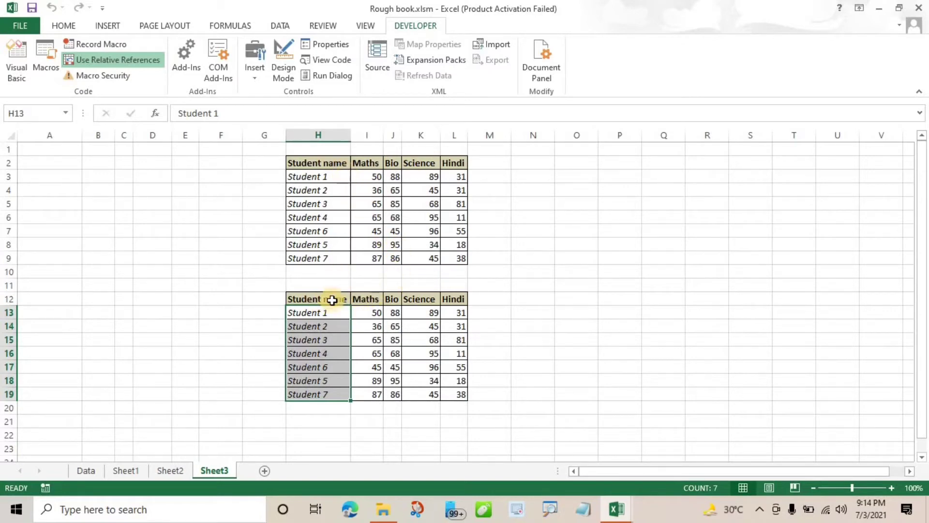
pyautogui.moveTo(332, 299); pyautogui.dragTo(451, 394)
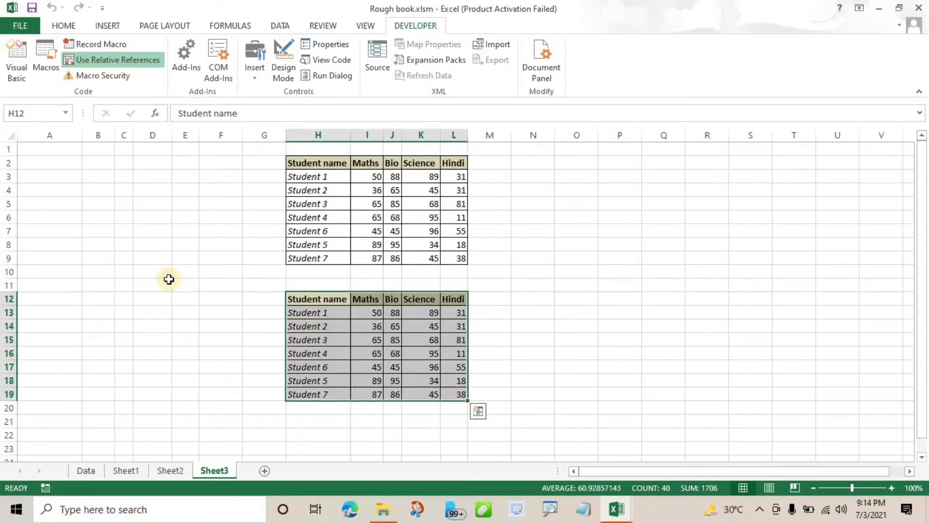
pyautogui.hotkey('ctrl', 'c')
pyautogui.click(121, 284)
pyautogui.click(68, 290)
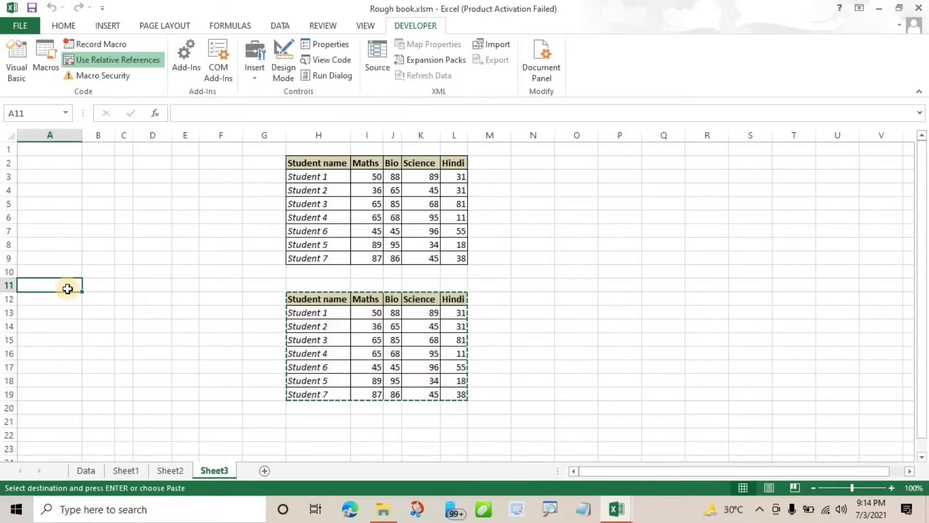
pyautogui.hotkey('ctrl', 'v')
pyautogui.click(224, 397)
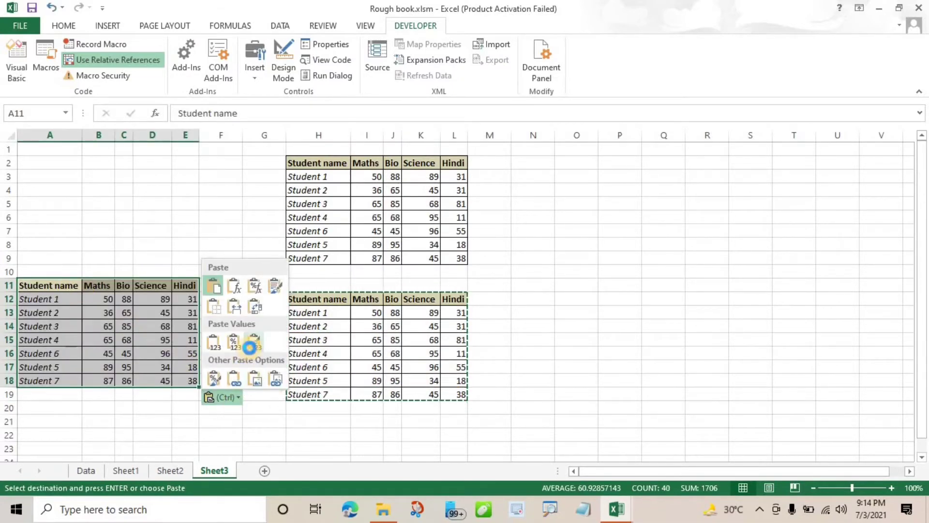
pyautogui.click(255, 341)
pyautogui.click(225, 398)
pyautogui.click(215, 345)
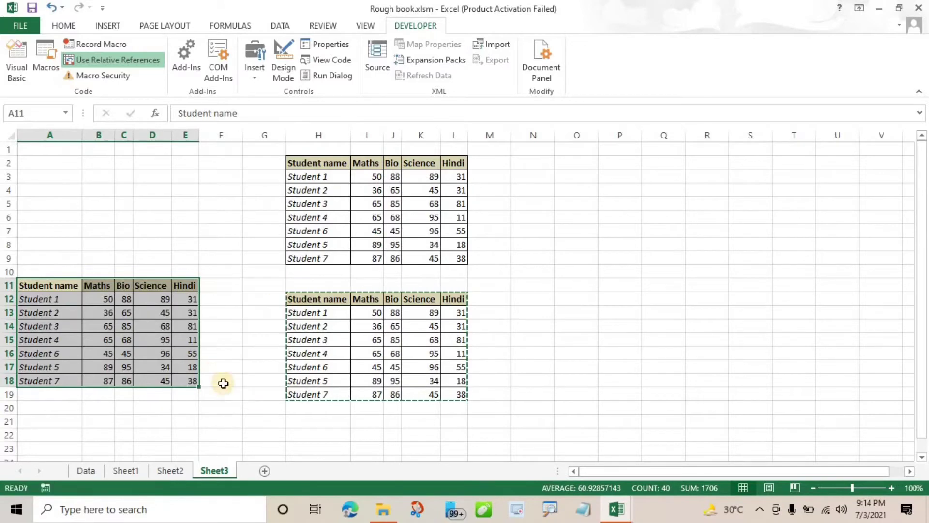
# - Extend the student name series in column A from A17:A18 down to A19
pyautogui.click(110, 391)
pyautogui.click(40, 382)
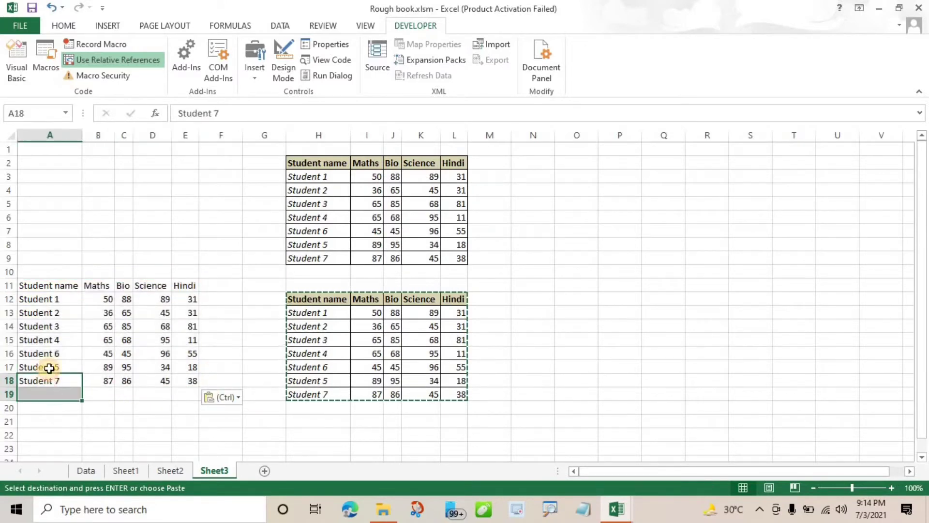
pyautogui.moveTo(57, 369); pyautogui.dragTo(84, 396)
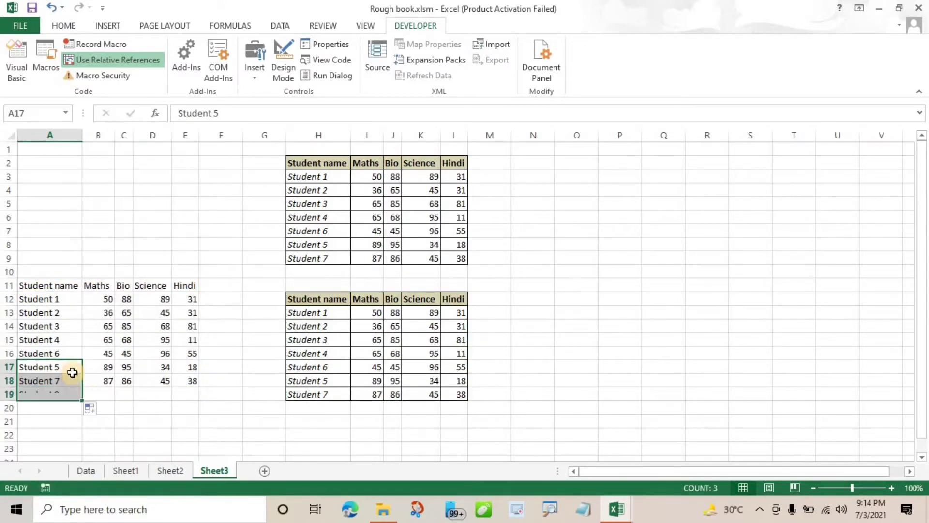
# - Rename the student in A18 to Student 6 and the one in A19 to Student 7
pyautogui.click(69, 379)
pyautogui.doubleClick(69, 379)
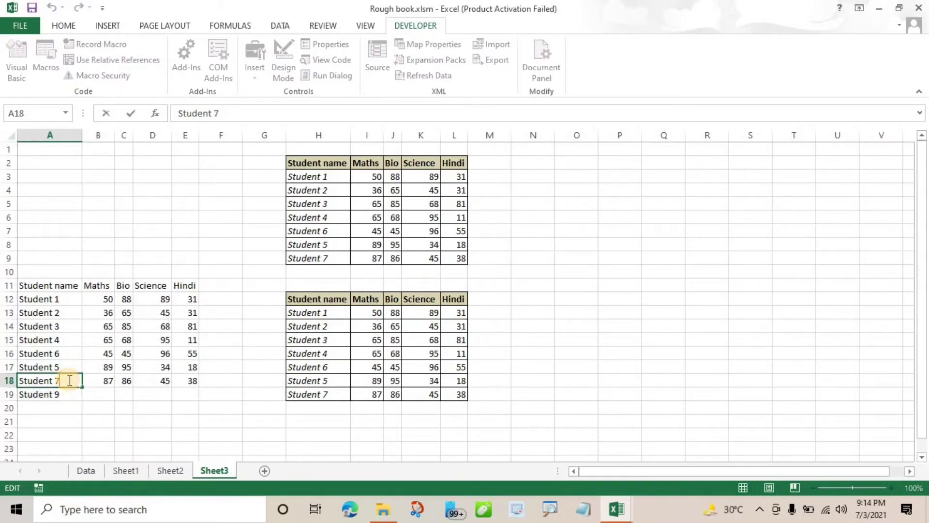
pyautogui.press('BackSpace')
pyautogui.write('6')
pyautogui.press('Return')
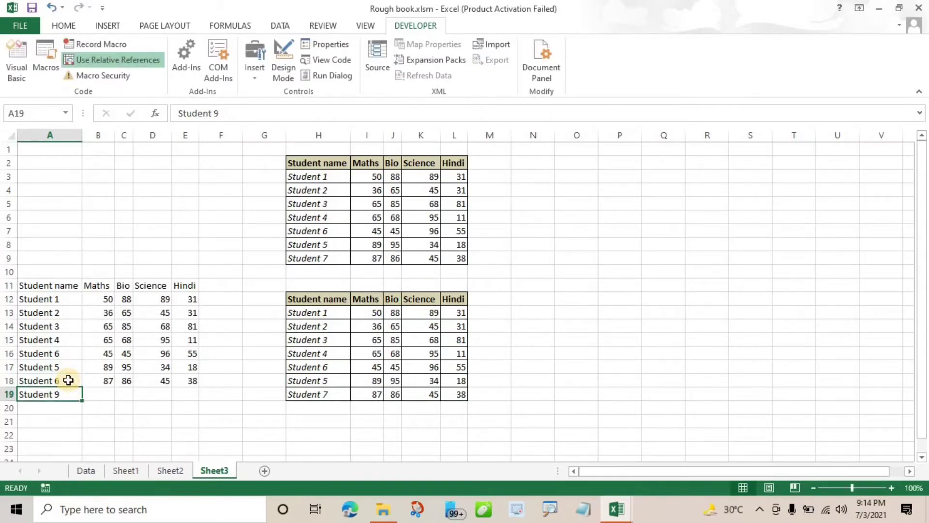
pyautogui.doubleClick(69, 391)
pyautogui.press('BackSpace')
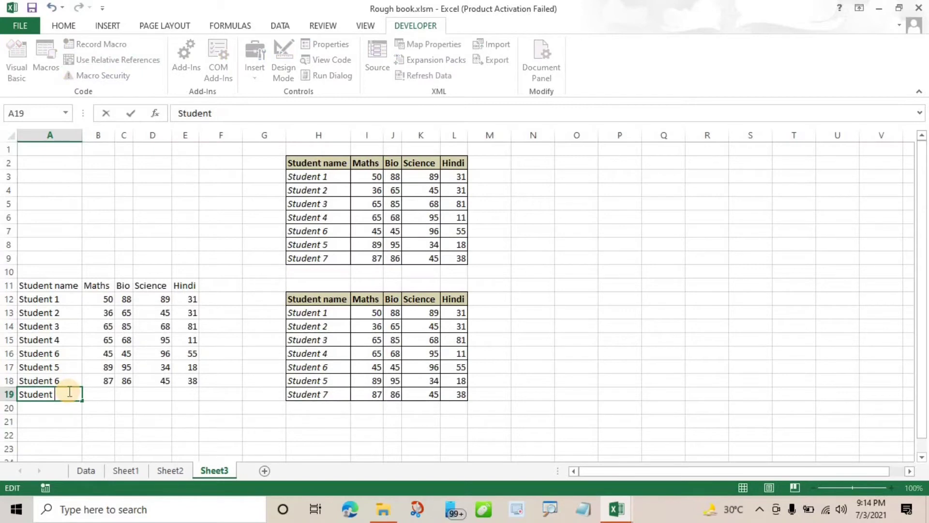
pyautogui.write('7')
pyautogui.press('Return')
# - Fill the B18:D18 marks down into row 19 and clear the Hindi column in E11:E18
pyautogui.moveTo(102, 380); pyautogui.dragTo(148, 391)
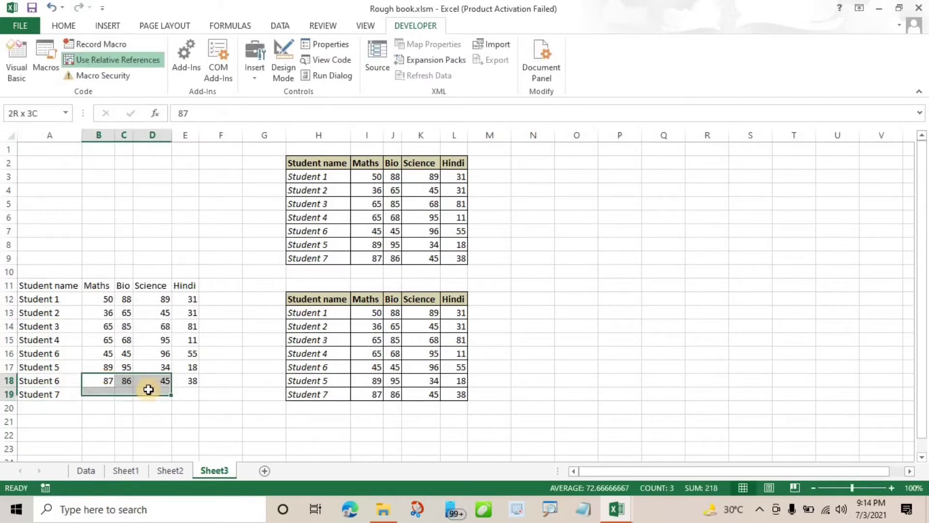
pyautogui.hotkey('ctrl', 'd')
pyautogui.moveTo(185, 285); pyautogui.dragTo(189, 398)
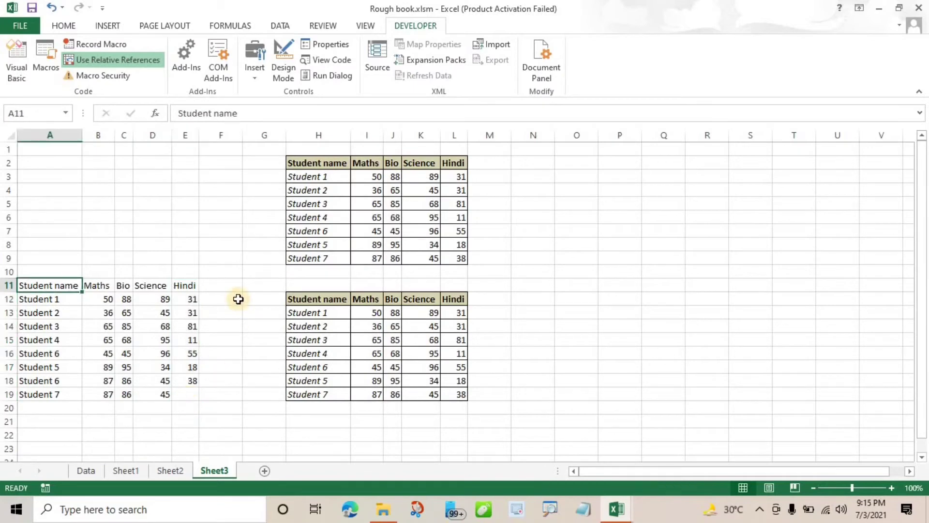
pyautogui.moveTo(194, 285); pyautogui.dragTo(190, 378)
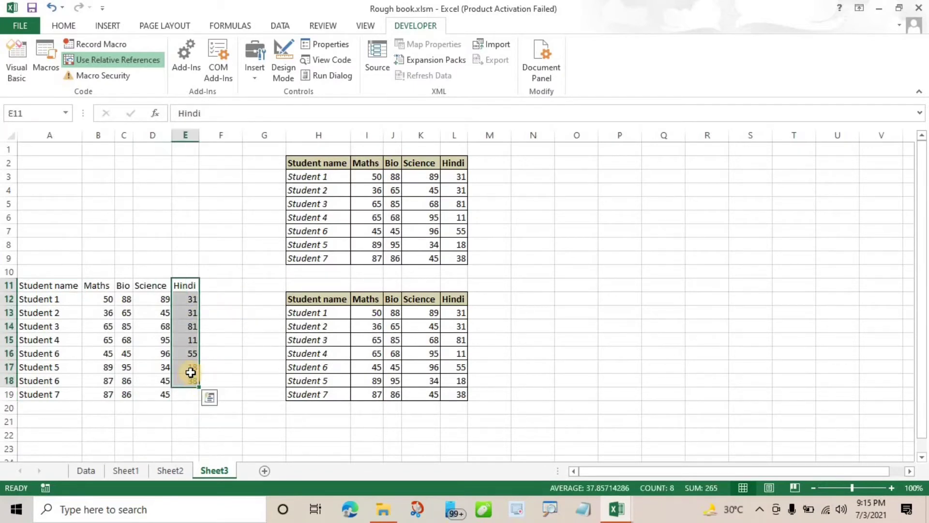
pyautogui.press('Delete')
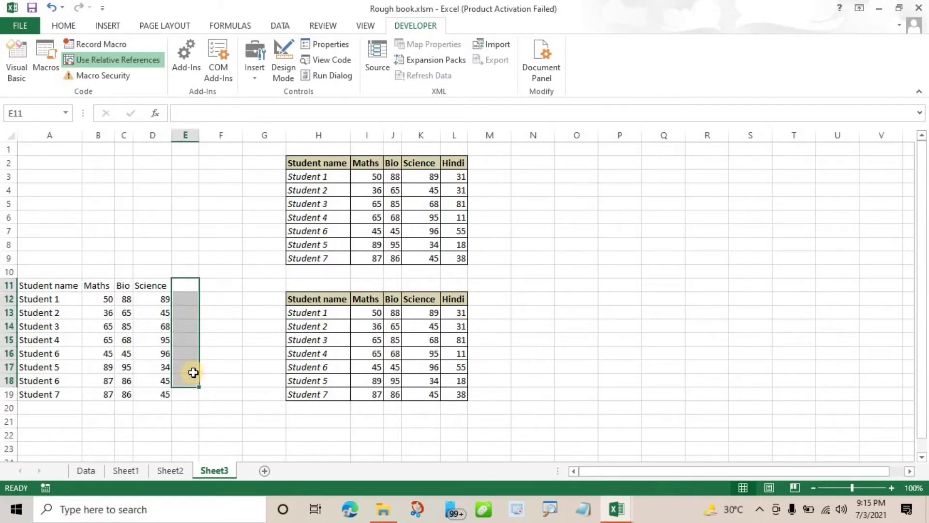
# - Run the recorded formatting macro on the resized table starting at A11
pyautogui.click(49, 286)
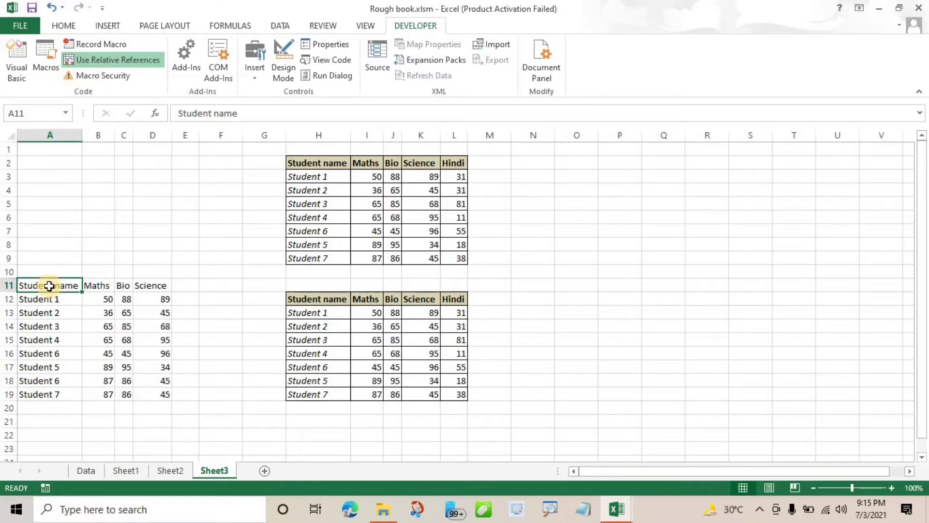
pyautogui.hotkey('ctrl', 'q')
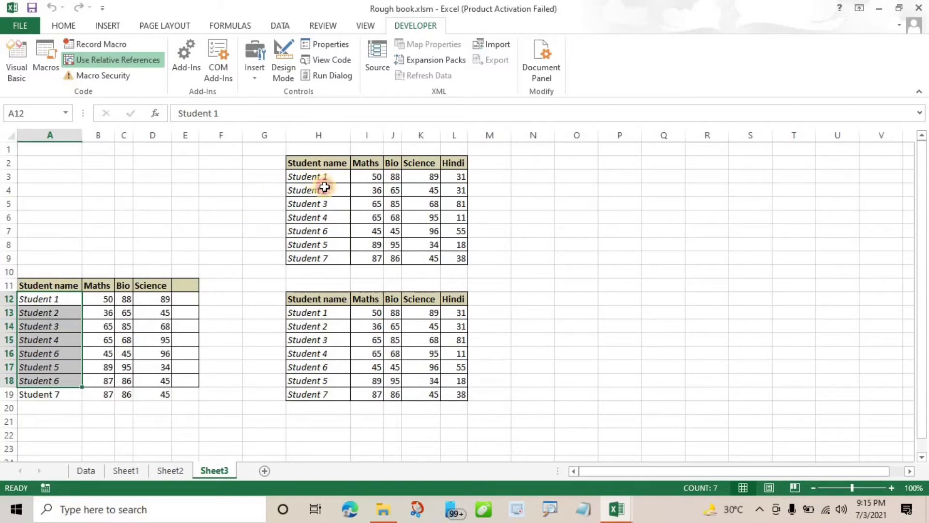
# - Copy the first student table, H2:L9, to O4 as values without its formatting
pyautogui.moveTo(324, 180); pyautogui.dragTo(463, 259)
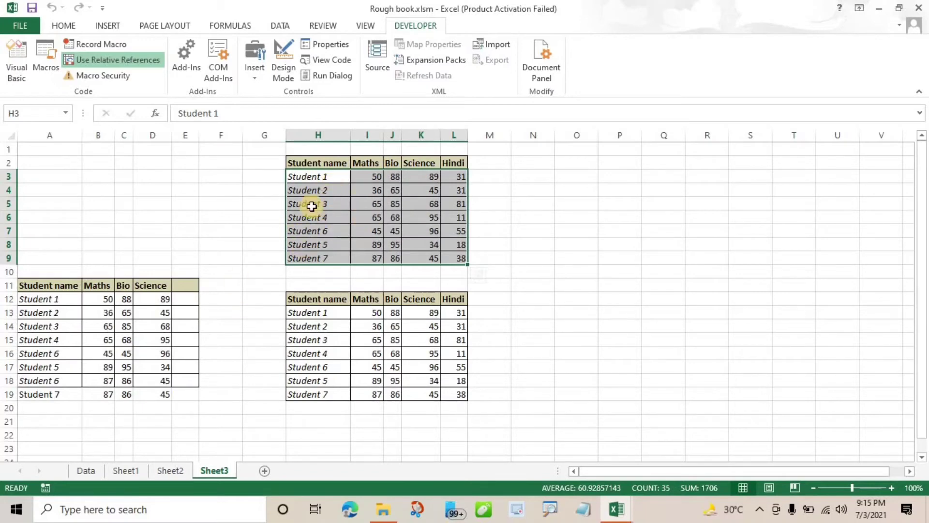
pyautogui.moveTo(307, 165); pyautogui.dragTo(456, 253)
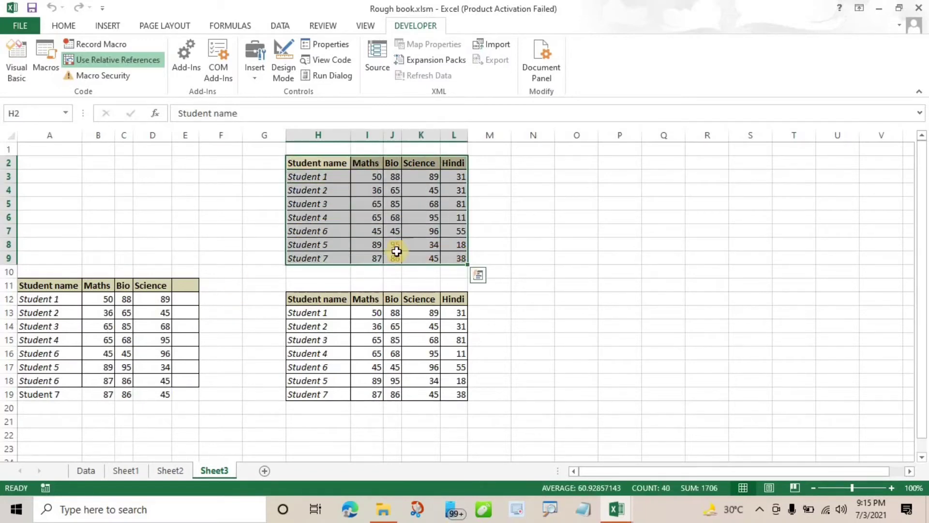
pyautogui.hotkey('ctrl', 'c')
pyautogui.click(577, 190)
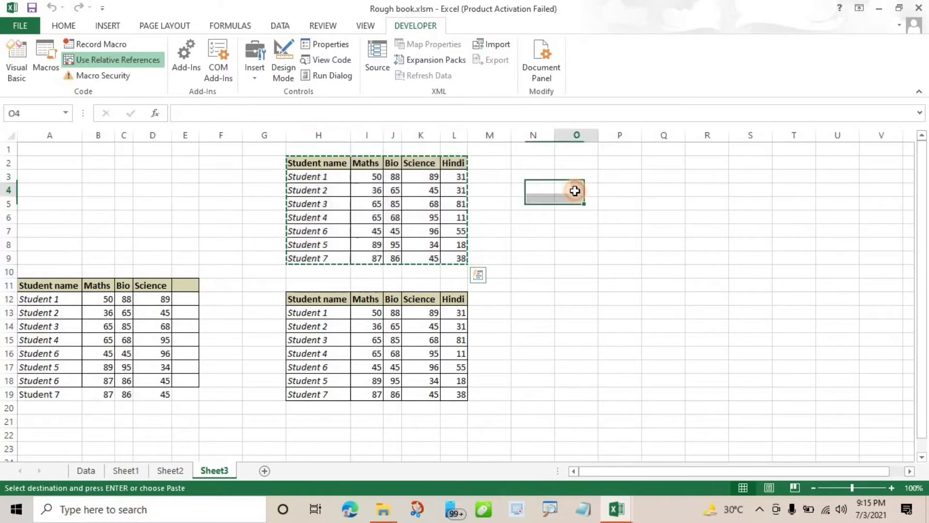
pyautogui.hotkey('ctrl', 'v')
pyautogui.click(789, 303)
pyautogui.click(786, 391)
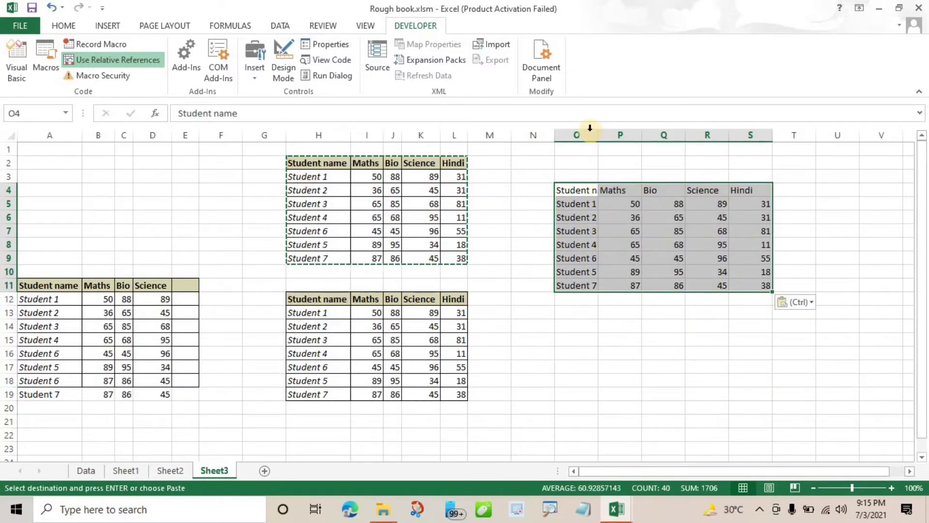
# - Auto-fit the widths of columns O to S to the pasted table's contents
pyautogui.moveTo(589, 135); pyautogui.dragTo(750, 136)
pyautogui.moveTo(596, 136); pyautogui.dragTo(599, 138)
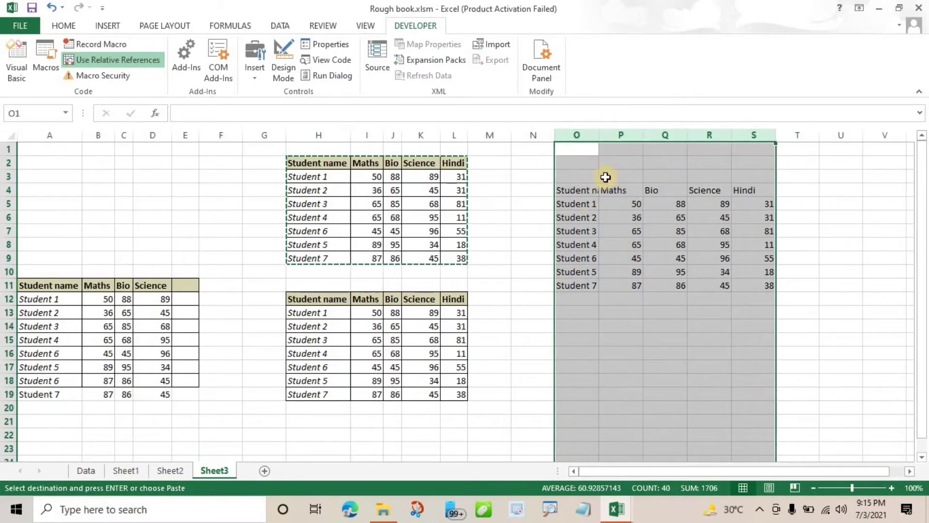
pyautogui.doubleClick(602, 135)
# - Set up a new macro recording from cell O4 with relative references on, naming the macro "new formatting"
pyautogui.click(591, 193)
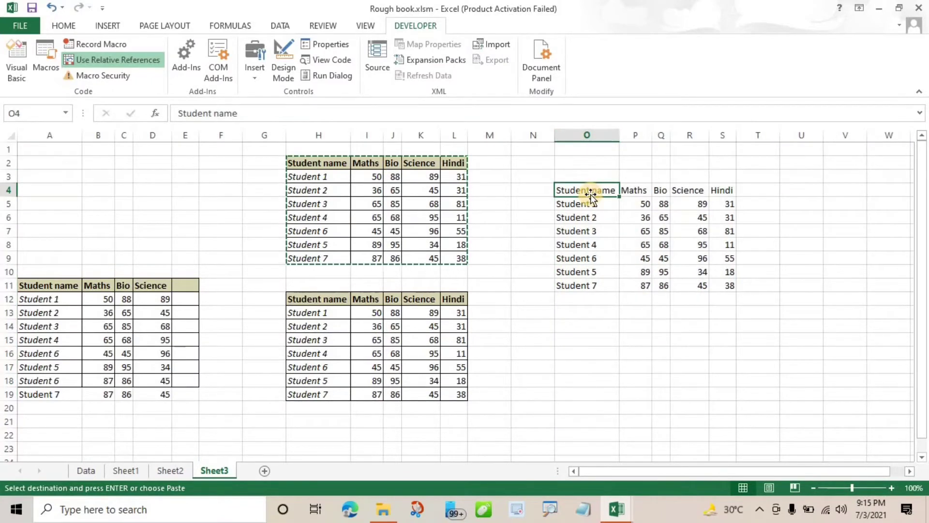
pyautogui.click(116, 60)
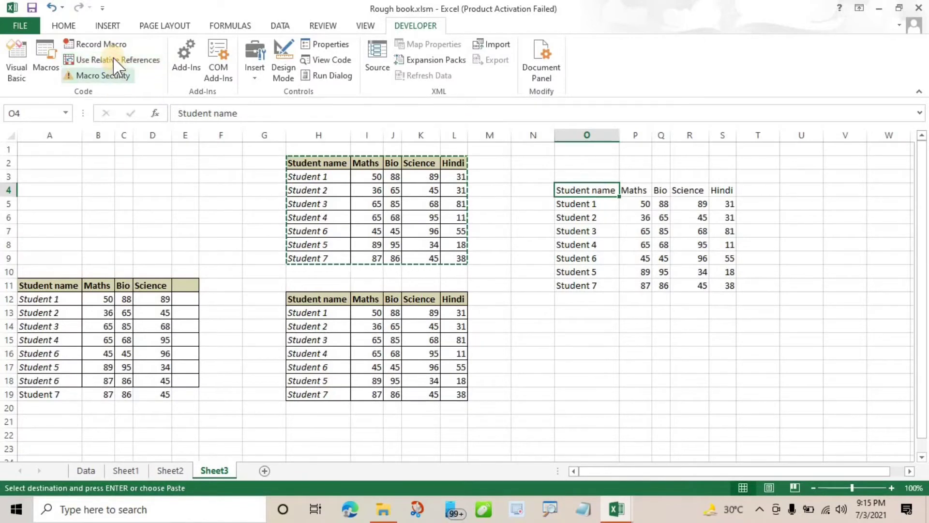
pyautogui.click(111, 58)
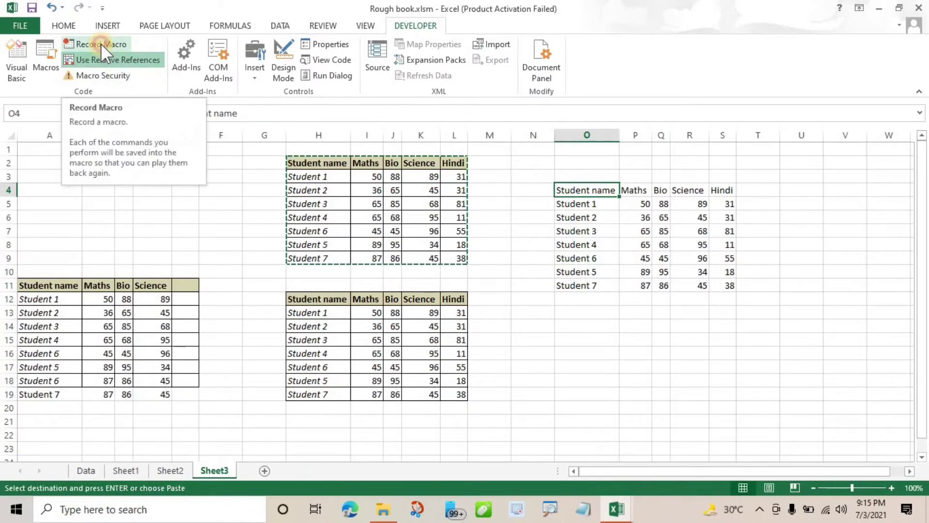
pyautogui.click(101, 44)
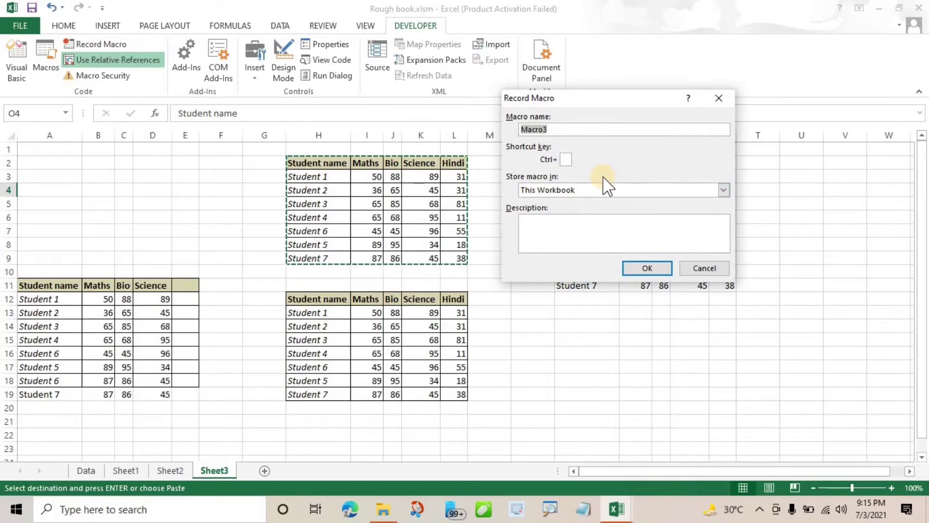
pyautogui.write('new formatting')
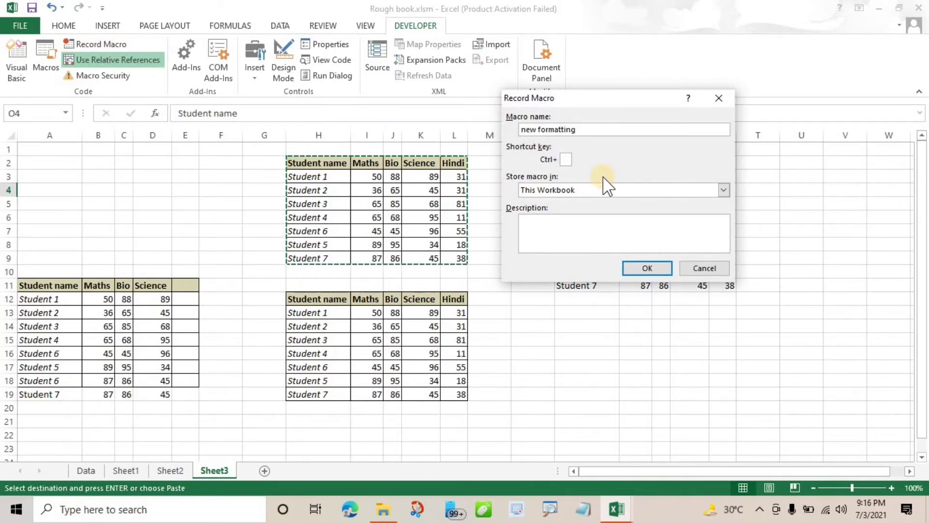
# - Assign the macro the shortcut Ctrl+Shift+R and the description "format whole table", and try to start recording
pyautogui.click(565, 159)
pyautogui.write('R')
pyautogui.click(567, 220)
pyautogui.write('forma')
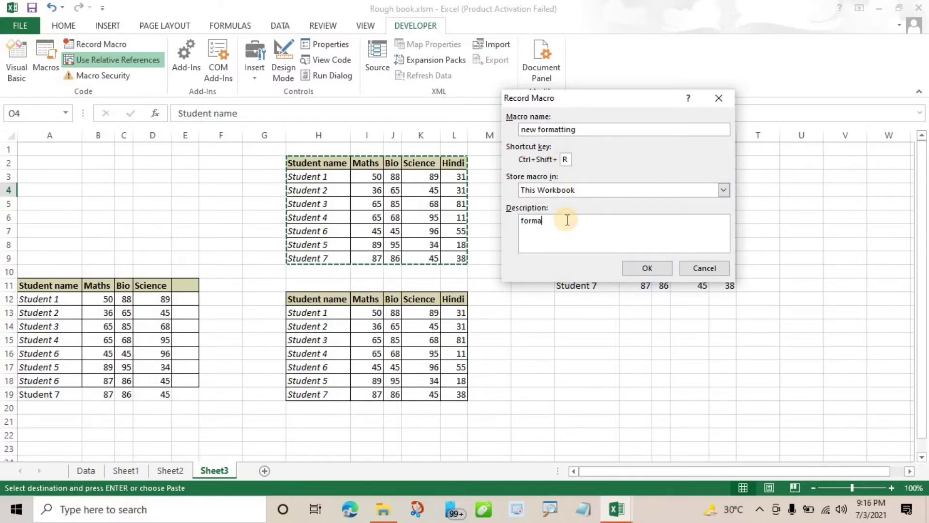
pyautogui.write('t whole table')
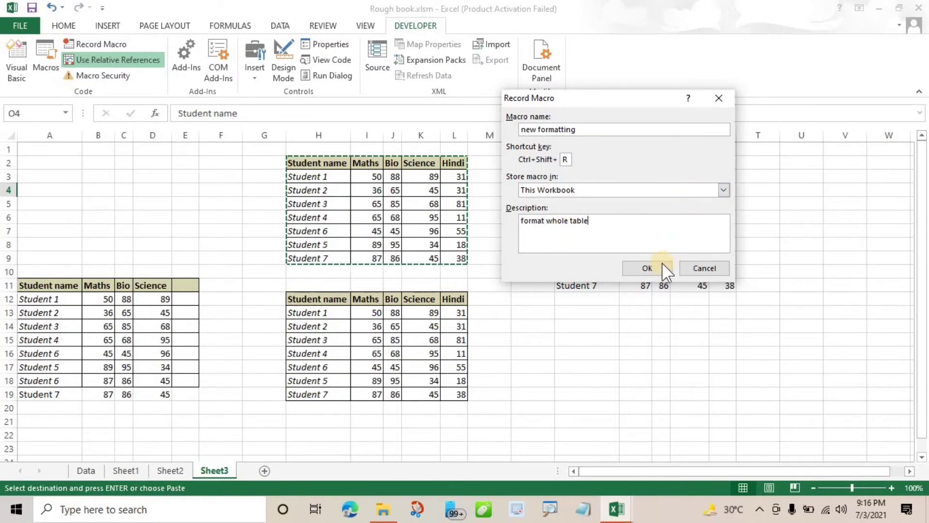
pyautogui.click(648, 268)
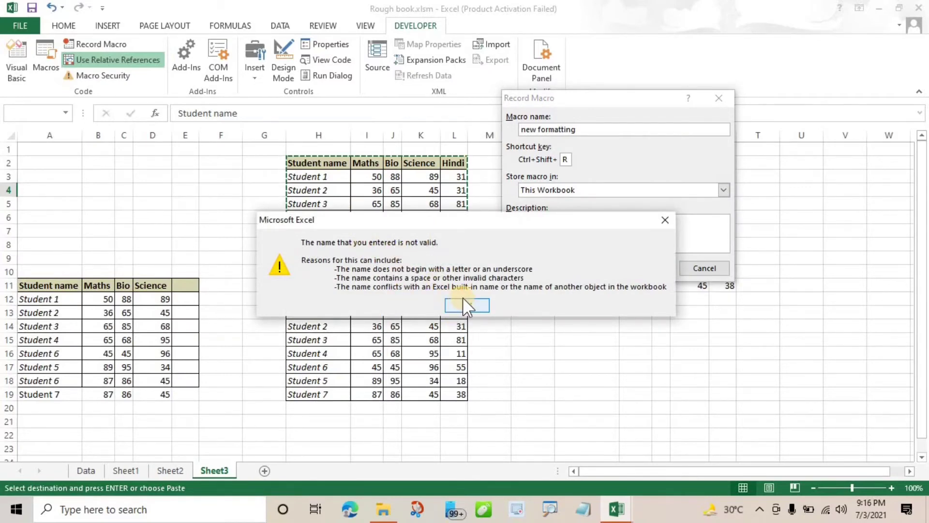
# - Remove the space from the macro name and start the recording
pyautogui.click(466, 305)
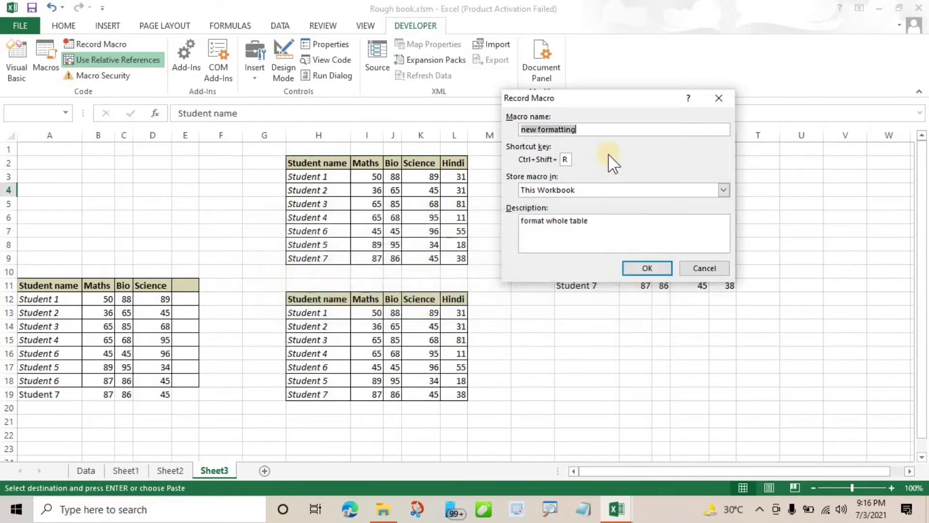
pyautogui.click(541, 128)
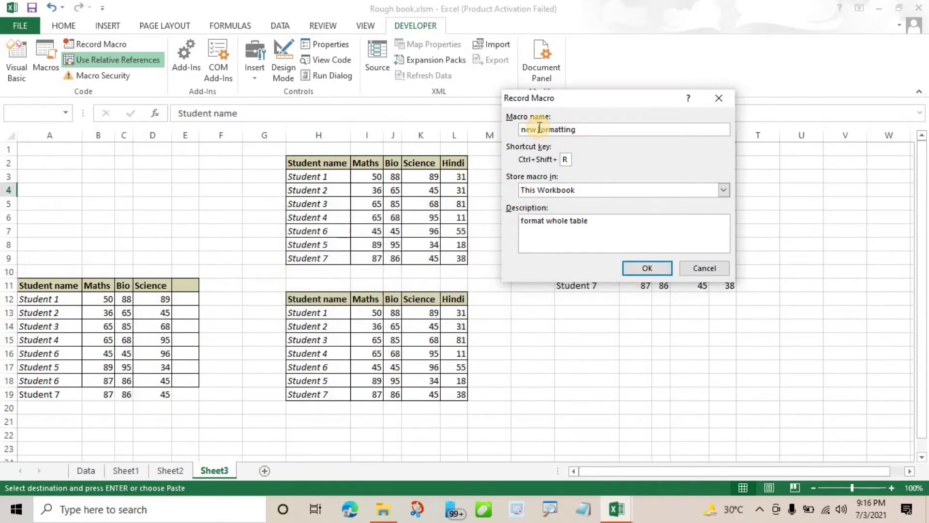
pyautogui.press('BackSpace')
pyautogui.click(648, 269)
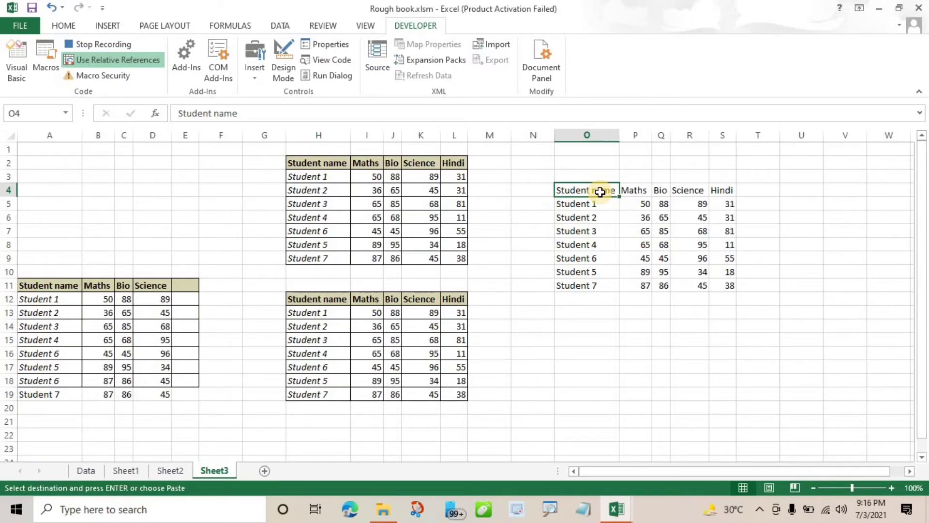
# - Apply all borders to the whole pasted table, O4:S11
pyautogui.hotkey('ctrl', 'v')
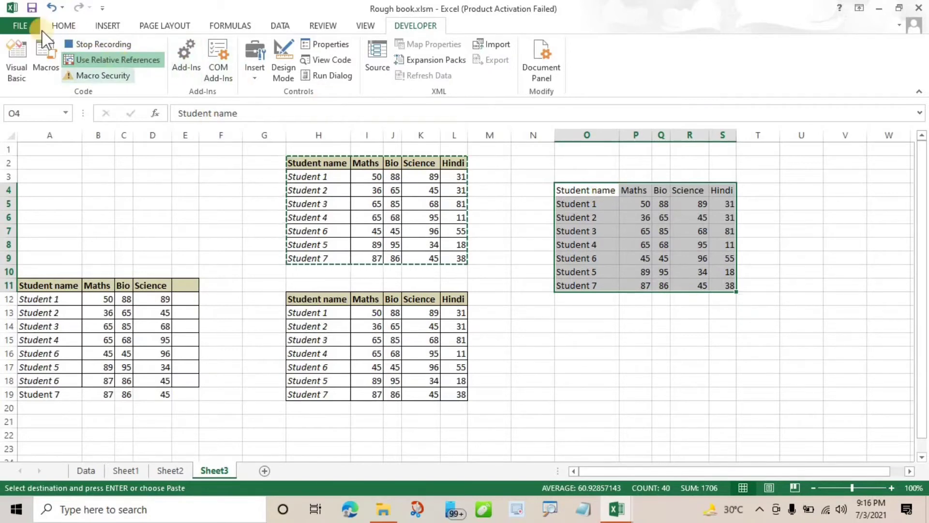
pyautogui.click(64, 26)
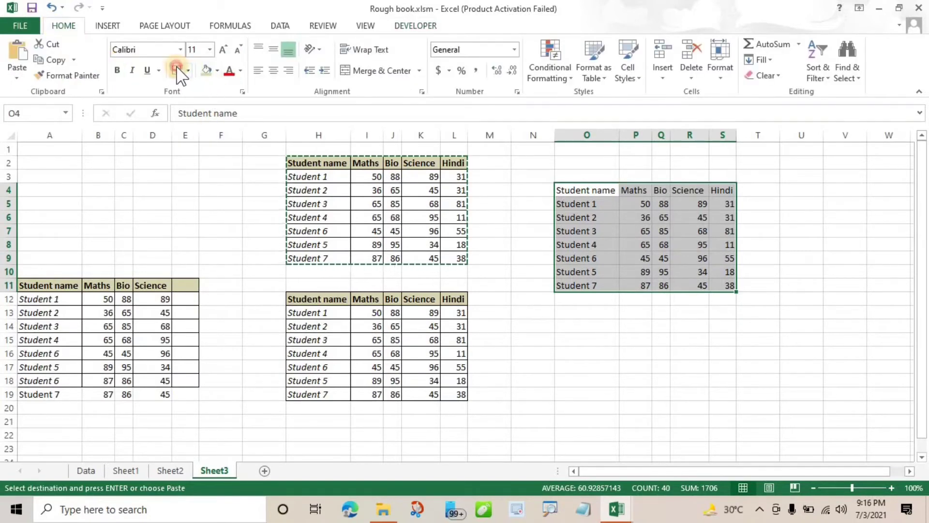
pyautogui.click(176, 70)
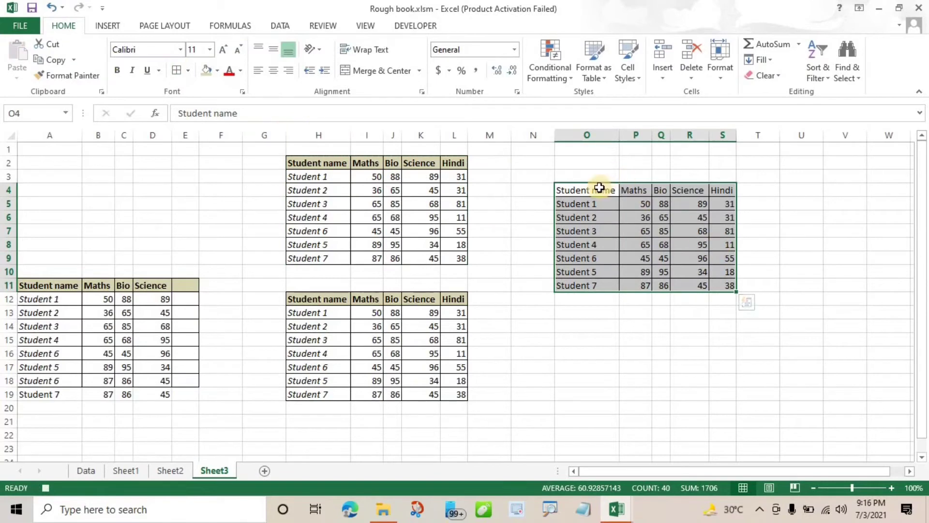
# - Shade the header row O4:S4 with the current fill colour, make it bold, and stop the macro recording
pyautogui.moveTo(599, 188); pyautogui.dragTo(678, 194)
pyautogui.click(610, 189)
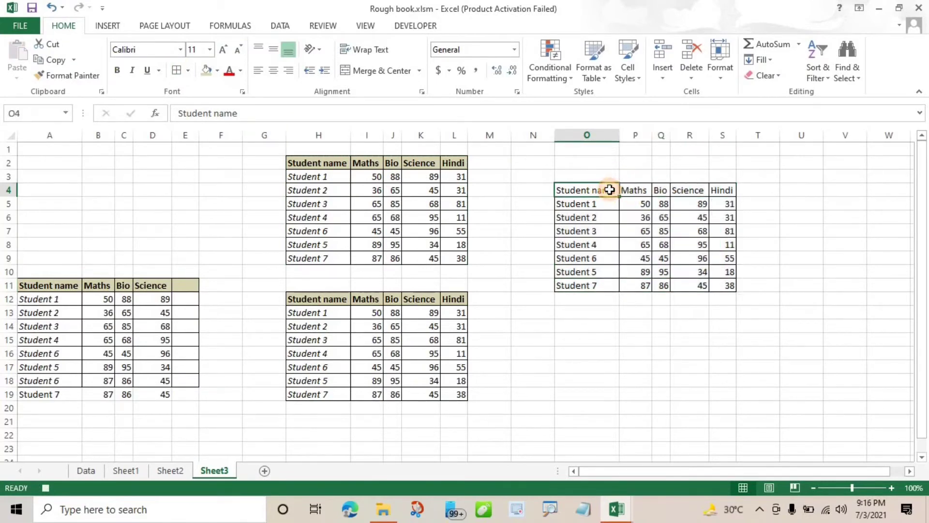
pyautogui.hotkey('ctrl', 'shift', 'Right')
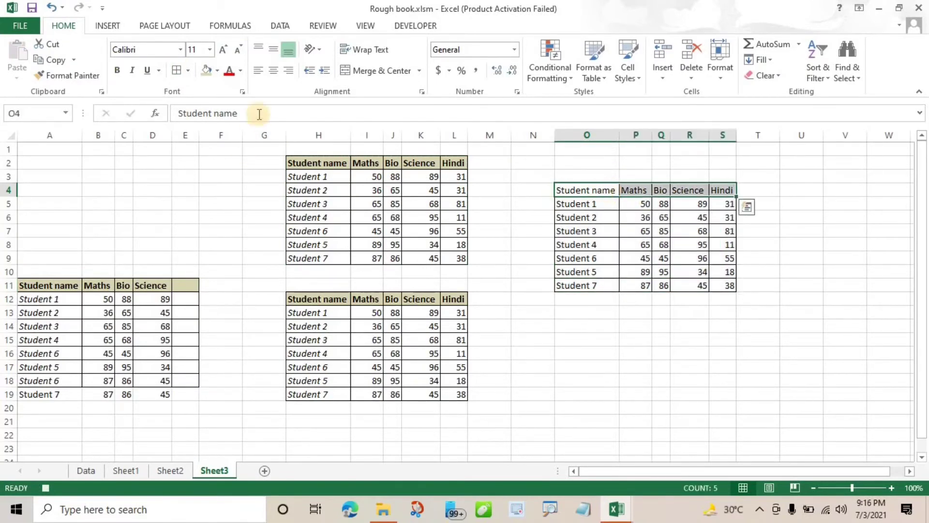
pyautogui.click(207, 70)
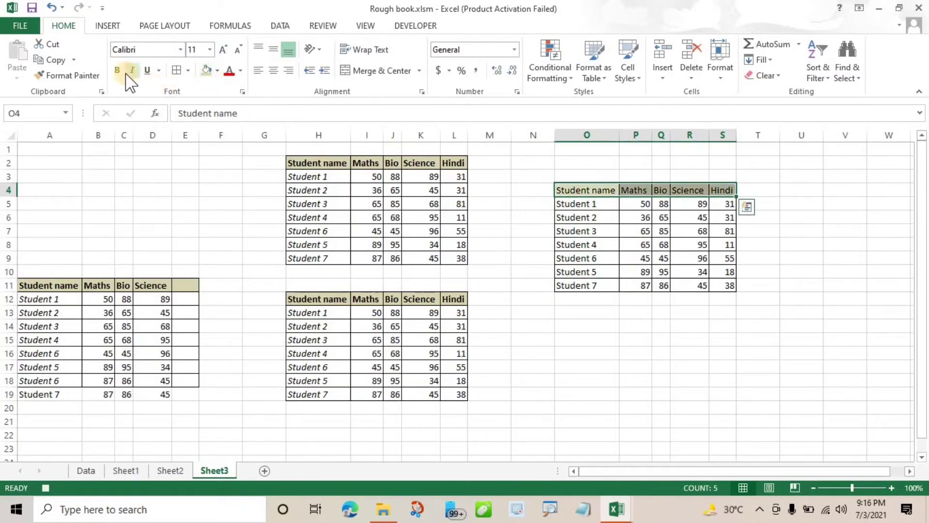
pyautogui.click(119, 71)
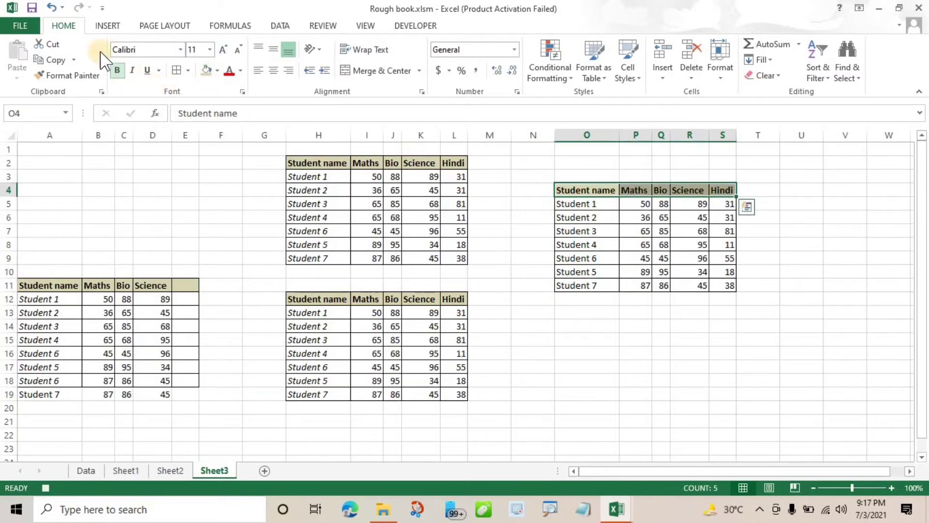
pyautogui.click(417, 26)
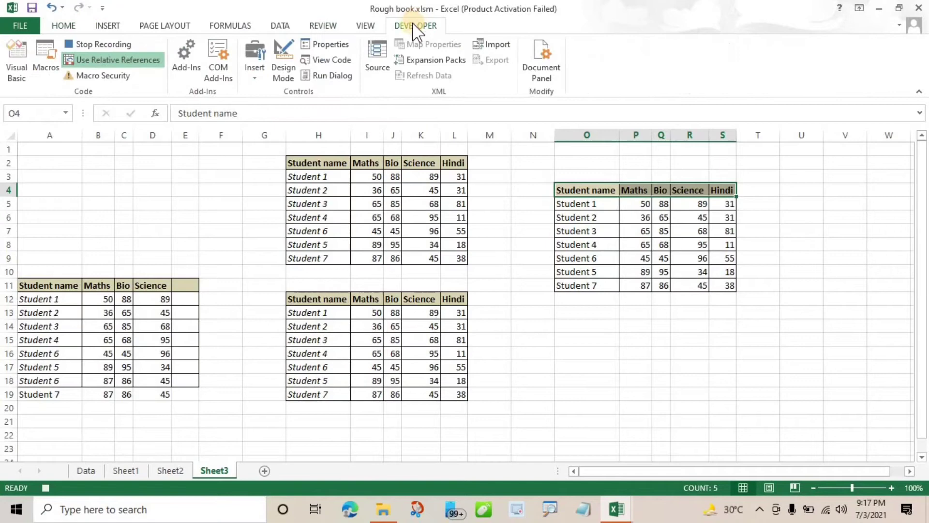
pyautogui.click(112, 45)
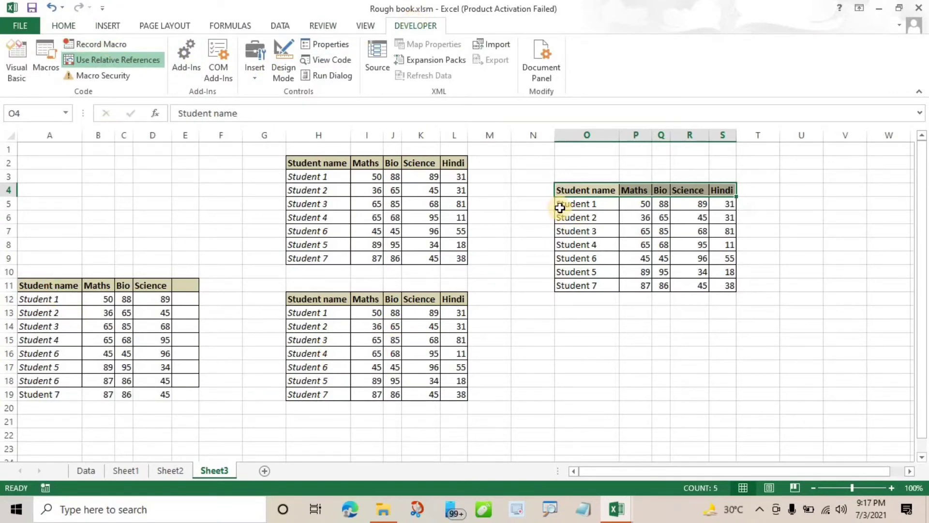
# - Paste the A11:E19 marks table as values only at O14 and run the newformatting macro on it from its header cell
pyautogui.click(46, 286)
pyautogui.moveTo(121, 376); pyautogui.dragTo(173, 388)
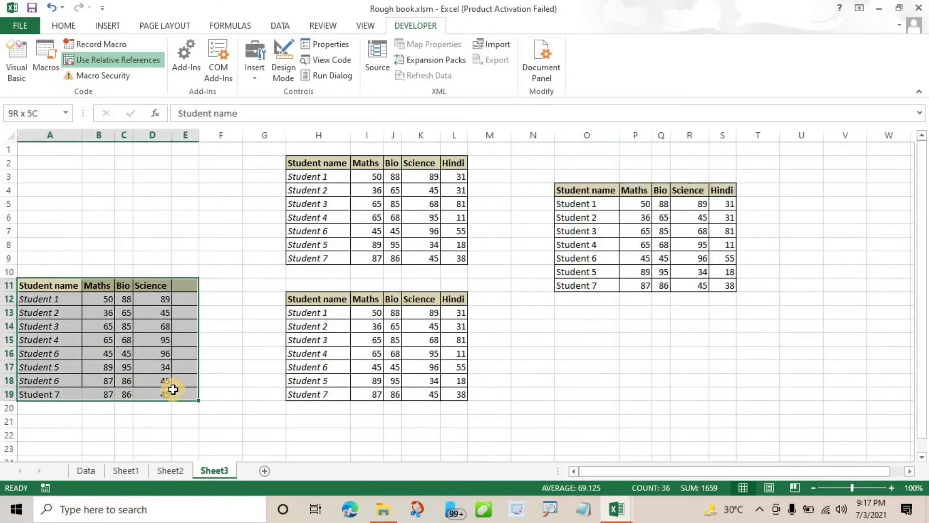
pyautogui.hotkey('ctrl', 'c')
pyautogui.click(594, 322)
pyautogui.hotkey('ctrl', 'v')
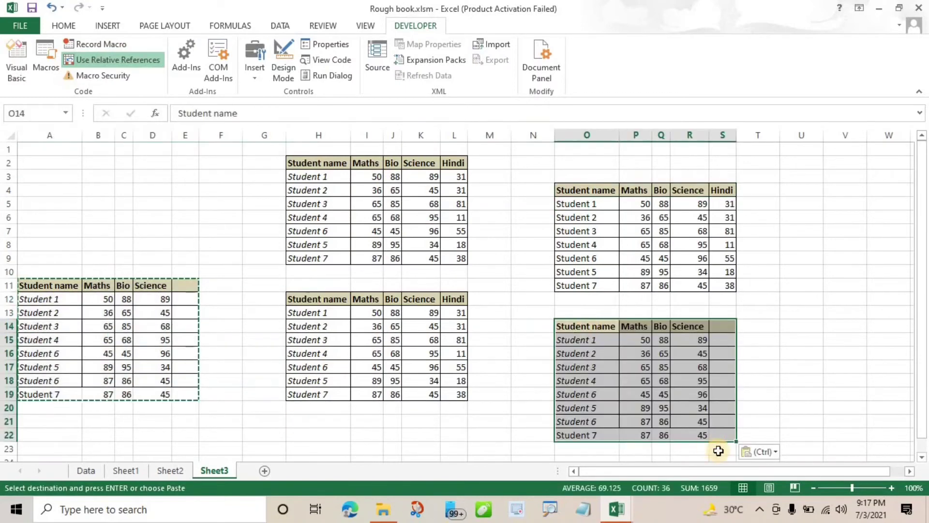
pyautogui.click(759, 452)
pyautogui.click(752, 396)
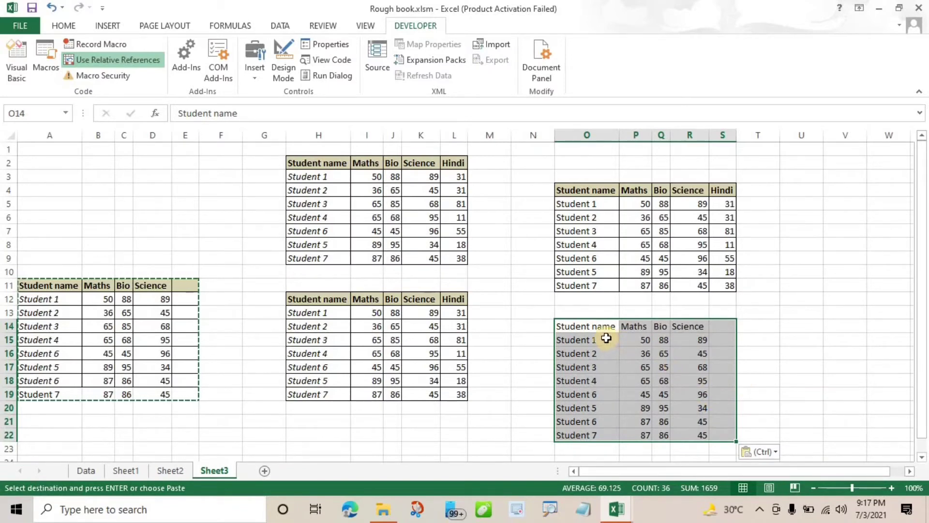
pyautogui.click(589, 326)
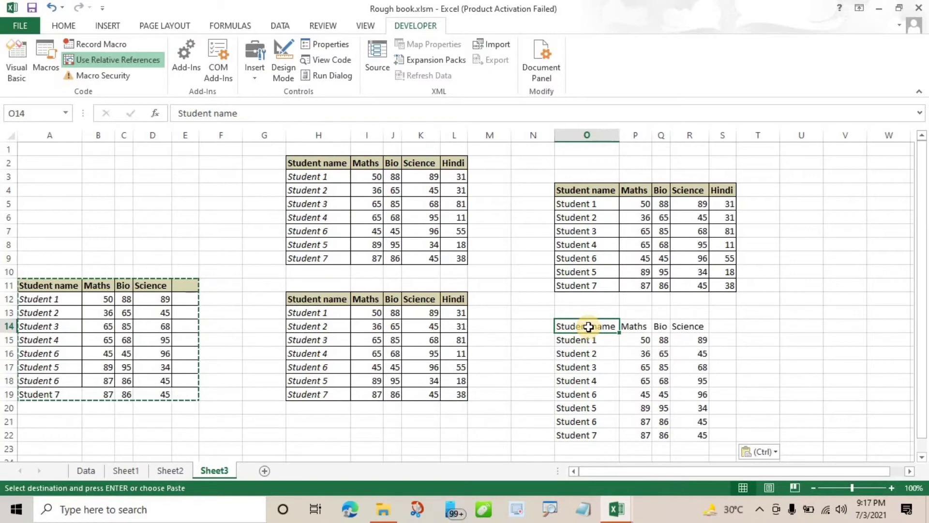
pyautogui.hotkey('ctrl', 'q')
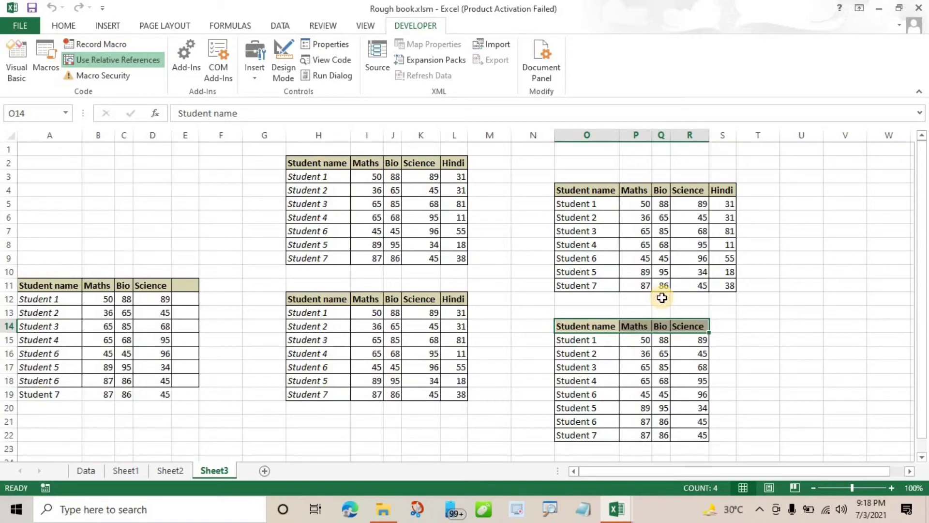
# - Copy the formatted table O4:S11 to a new worksheet, pasting it as values only at D2
pyautogui.moveTo(595, 193); pyautogui.dragTo(735, 290)
pyautogui.hotkey('ctrl', 'c')
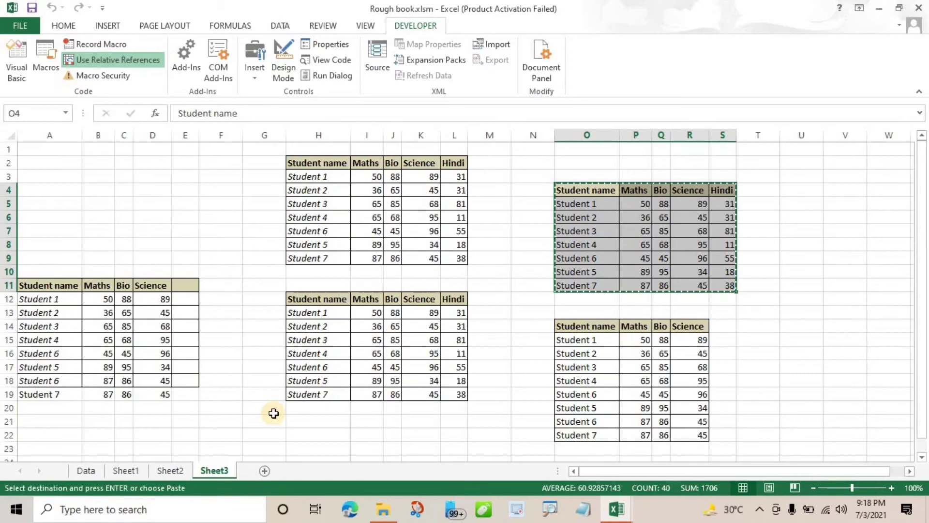
pyautogui.click(266, 471)
pyautogui.click(157, 161)
pyautogui.hotkey('ctrl', 'v')
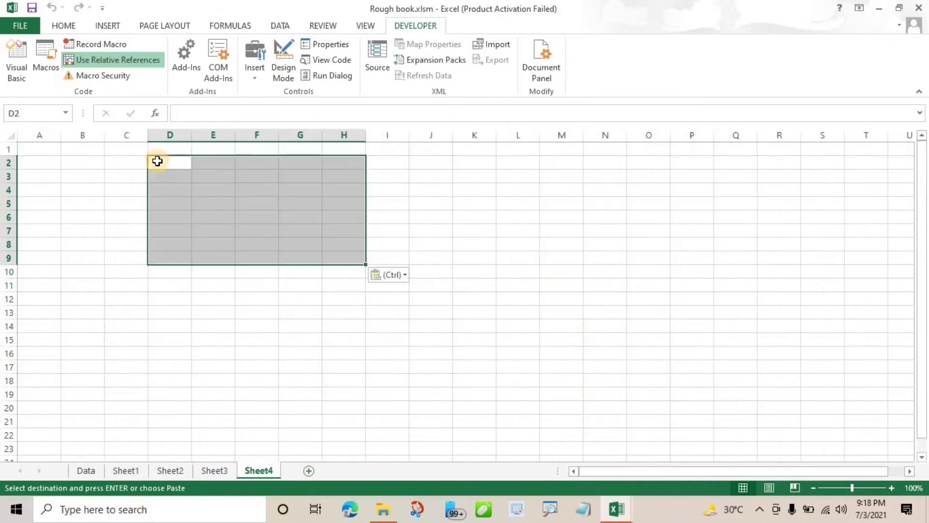
pyautogui.click(377, 276)
pyautogui.click(375, 364)
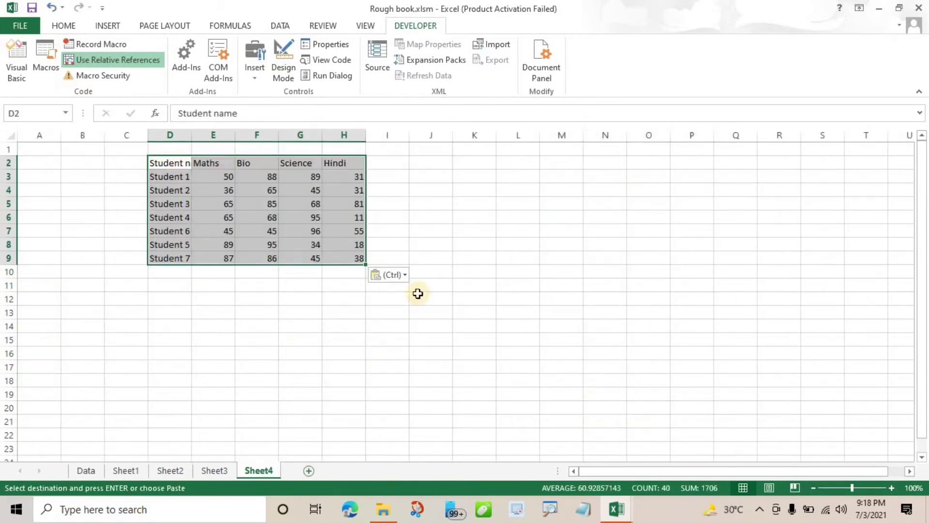
# - Insert a form-control button covering about M2:O5 and assign it the newformatting macro
pyautogui.click(462, 235)
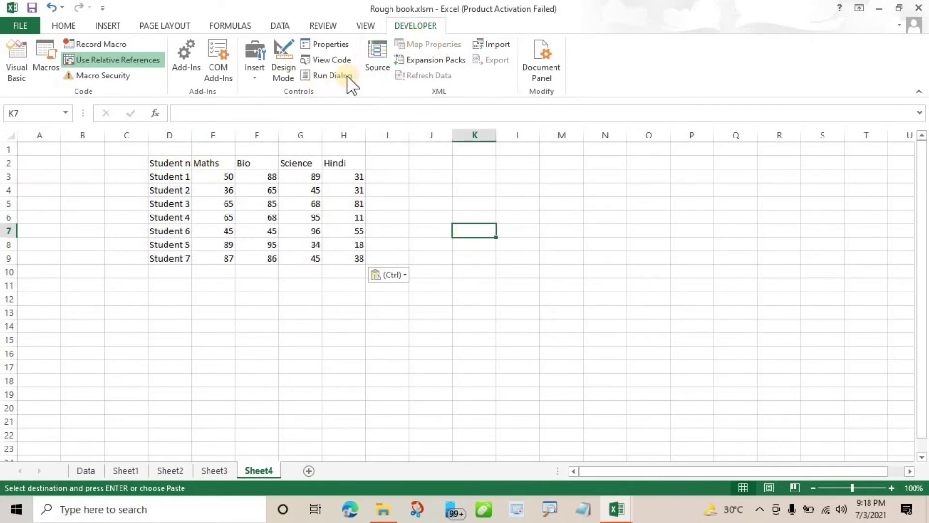
pyautogui.click(259, 80)
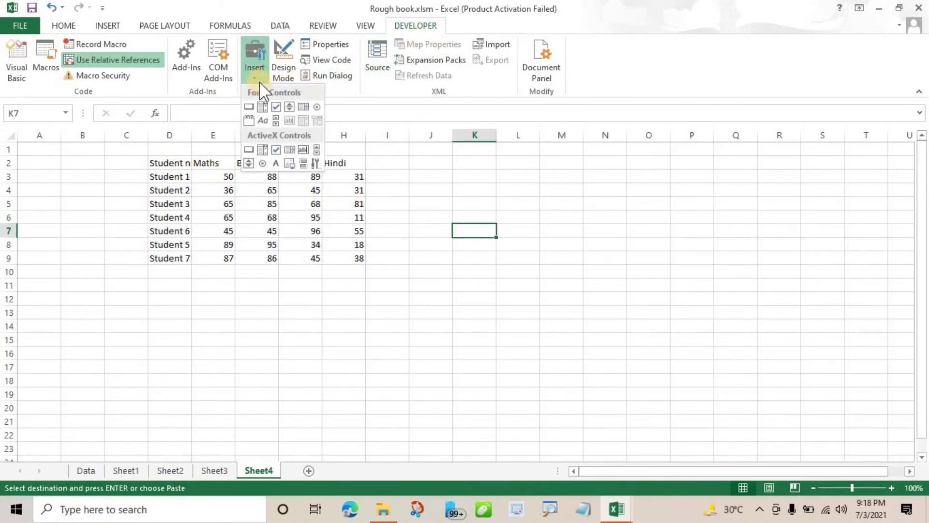
pyautogui.click(252, 105)
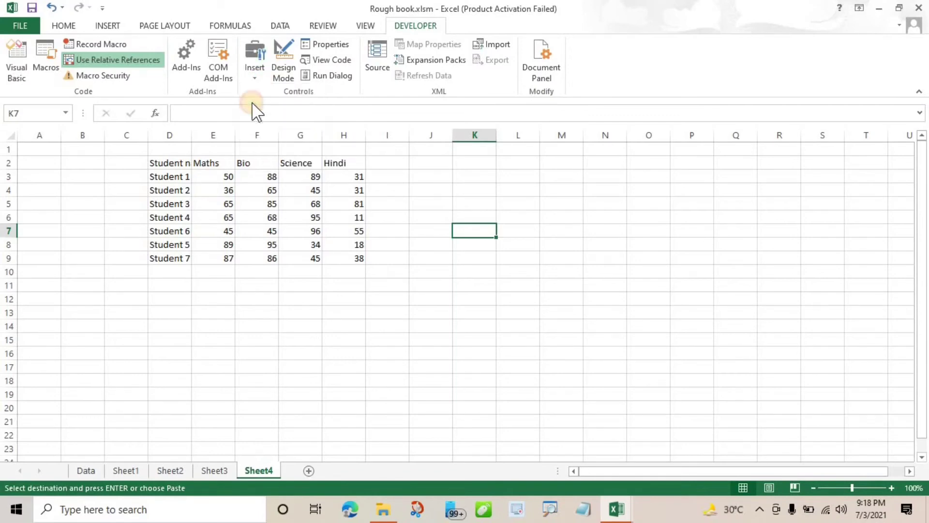
pyautogui.moveTo(543, 163); pyautogui.dragTo(664, 223)
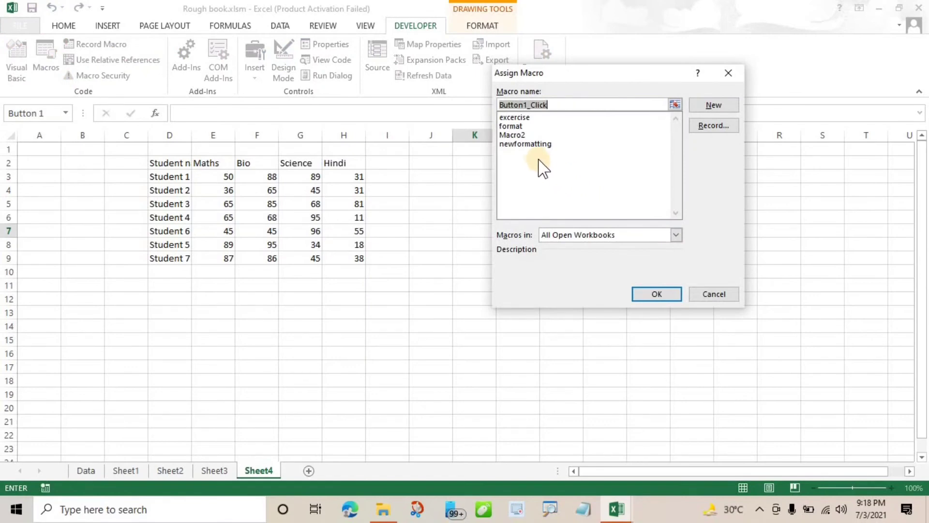
pyautogui.click(533, 144)
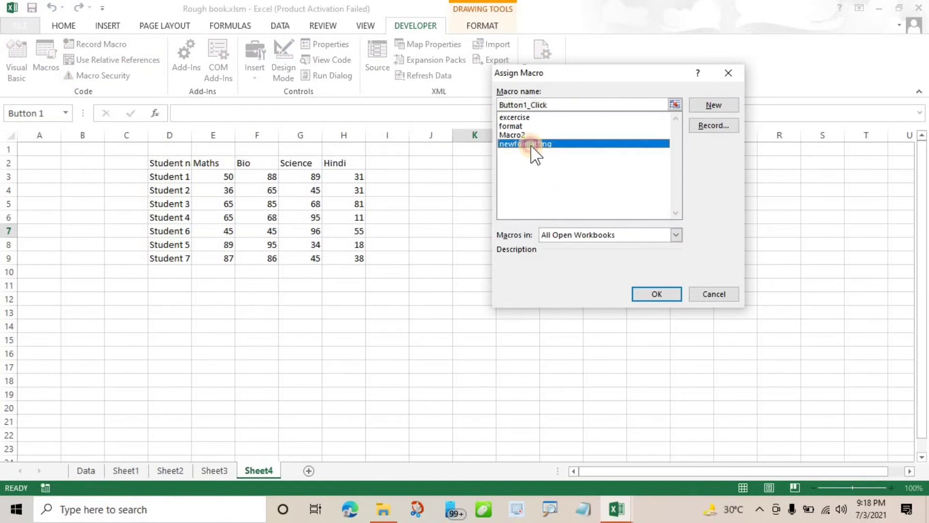
pyautogui.click(649, 293)
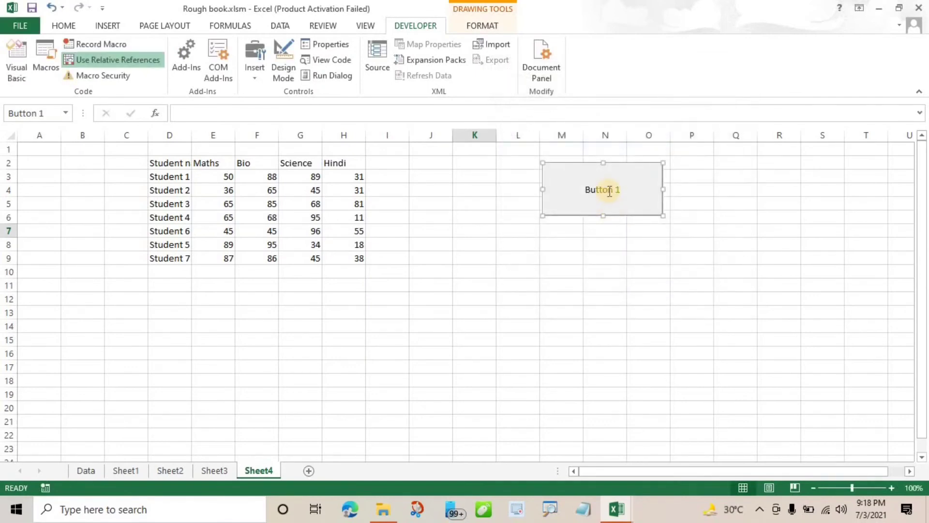
# - Relabel the new button "Formatting"
pyautogui.click(606, 189)
pyautogui.moveTo(621, 189); pyautogui.dragTo(583, 191)
pyautogui.write('For')
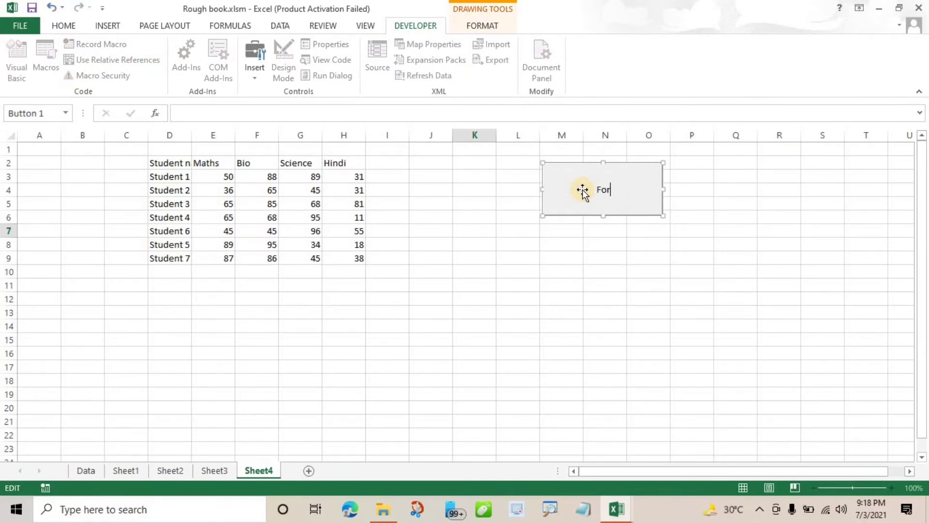
pyautogui.write('matting')
pyautogui.press('Return')
pyautogui.click(403, 273)
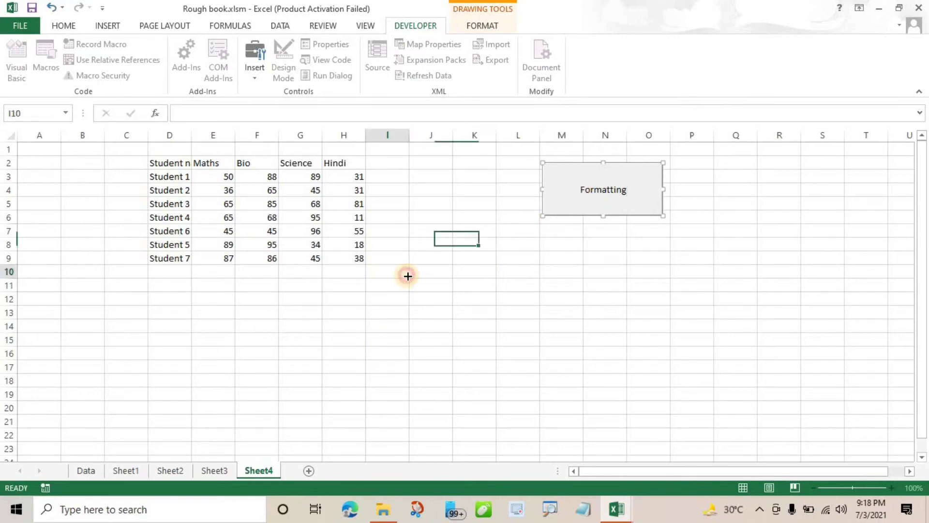
# - Autofit column D and use the Formatting button to run its macro on the table from cell D2
pyautogui.click(181, 165)
pyautogui.doubleClick(192, 138)
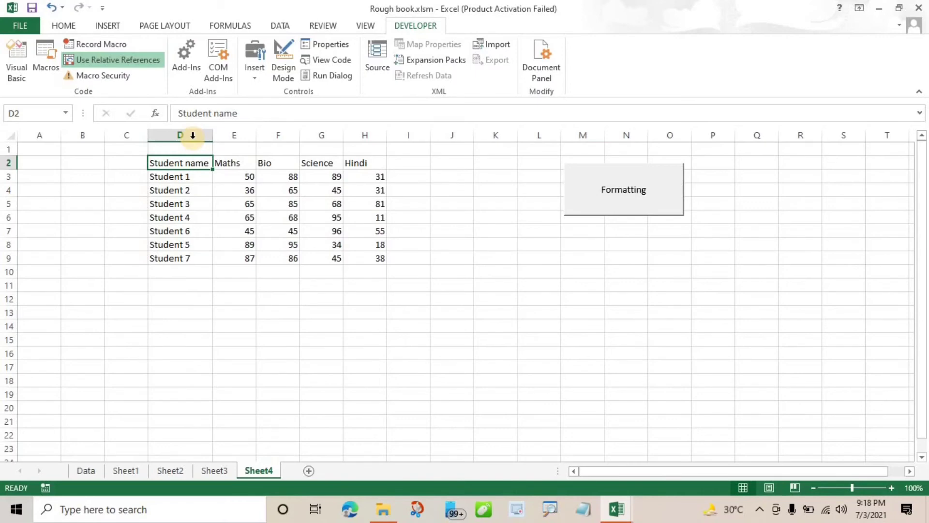
pyautogui.click(626, 204)
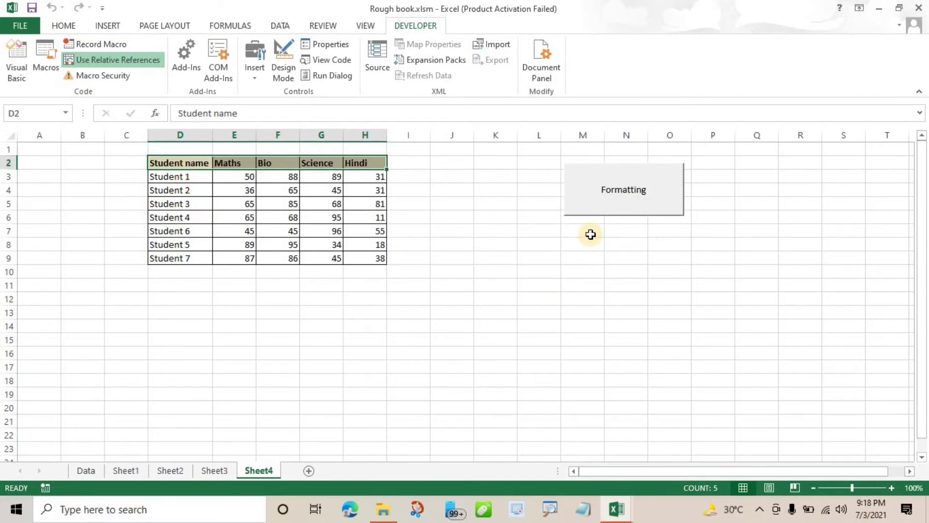
pyautogui.click(632, 201)
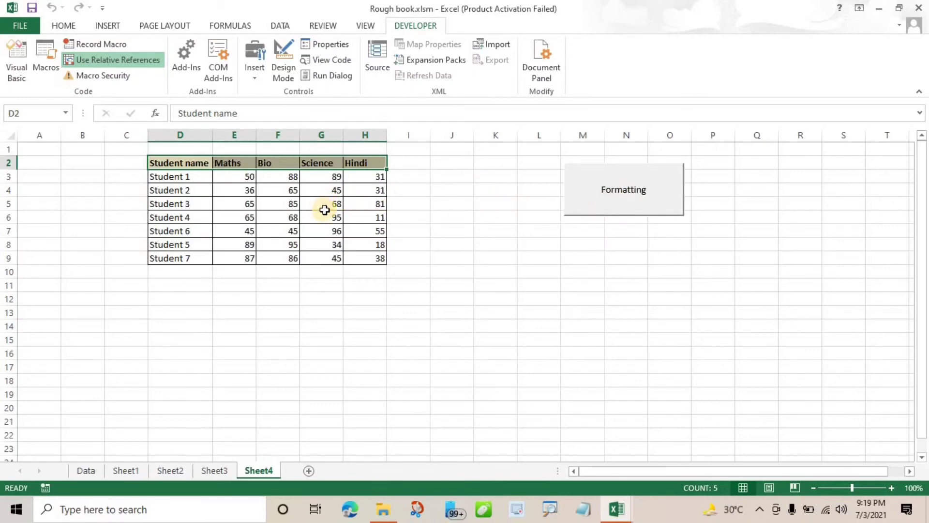
# - Run the Formatting button's macro from cell D4, and run it again from header cell D2
pyautogui.click(180, 161)
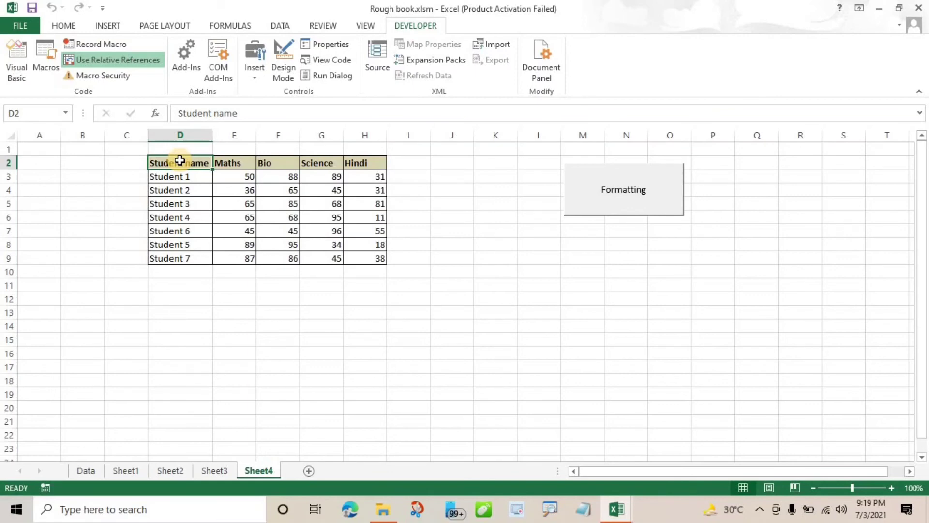
pyautogui.click(182, 192)
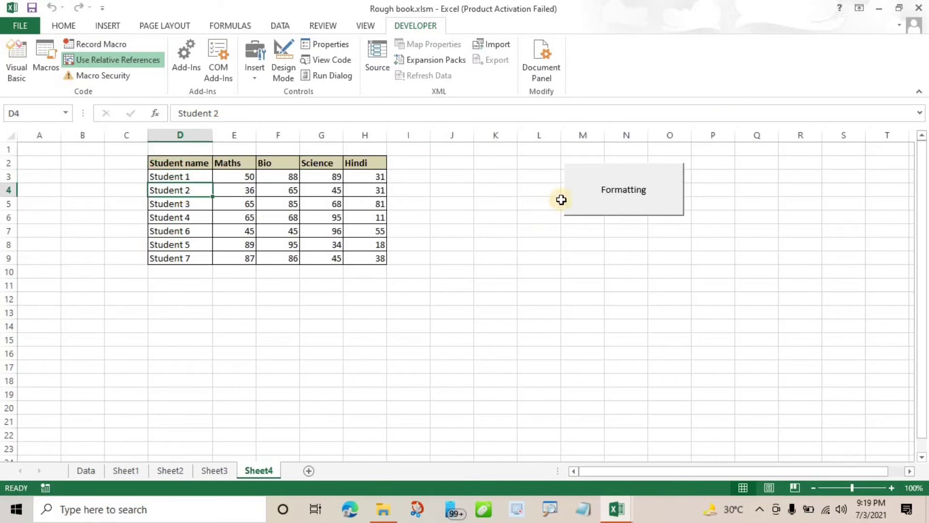
pyautogui.click(601, 193)
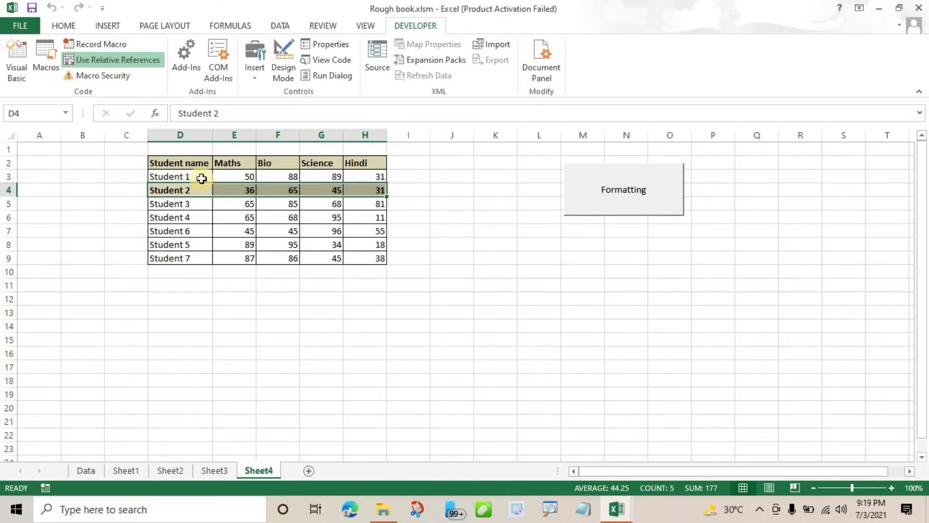
pyautogui.click(196, 162)
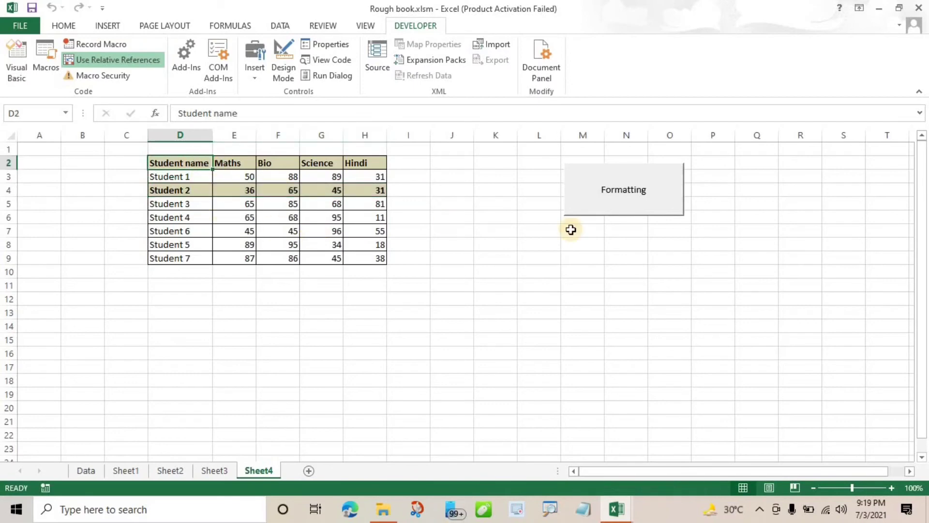
pyautogui.click(621, 208)
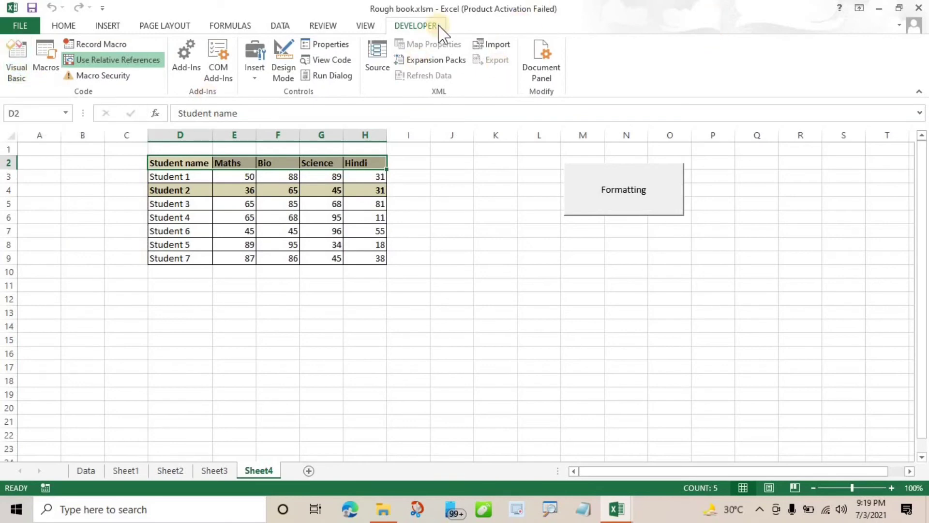
# - Open Module2 in the Visual Basic editor and examine the recorded code of the format and newformatting macros
pyautogui.click(24, 63)
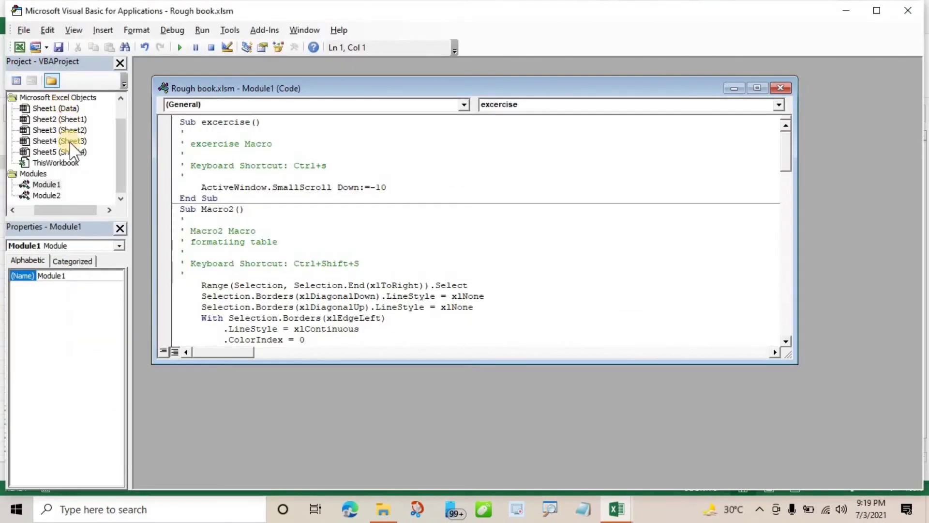
pyautogui.click(47, 196)
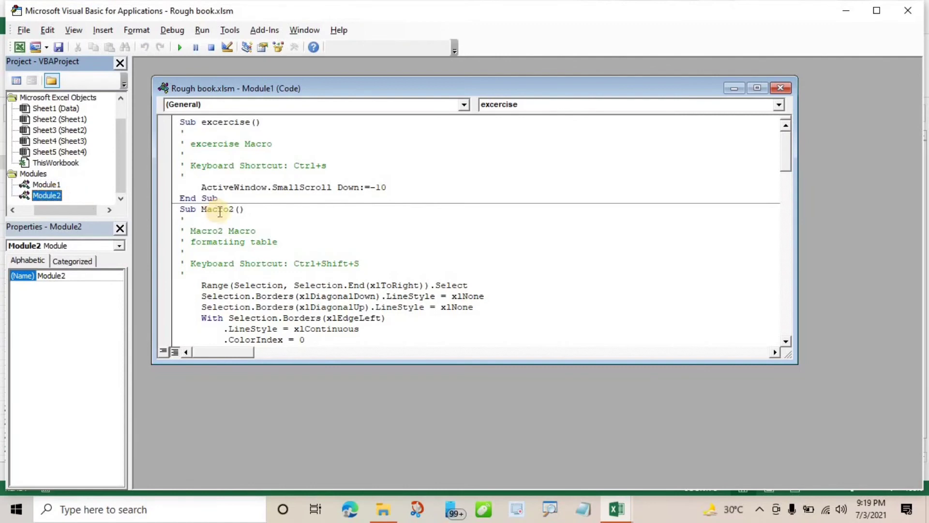
pyautogui.doubleClick(51, 196)
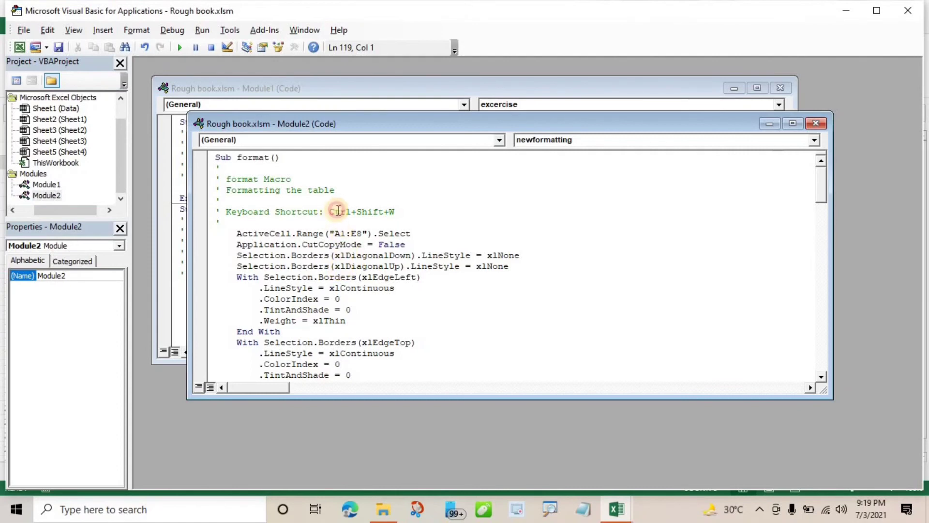
pyautogui.moveTo(338, 211); pyautogui.dragTo(404, 213)
pyautogui.scroll(-3, 384, 285)
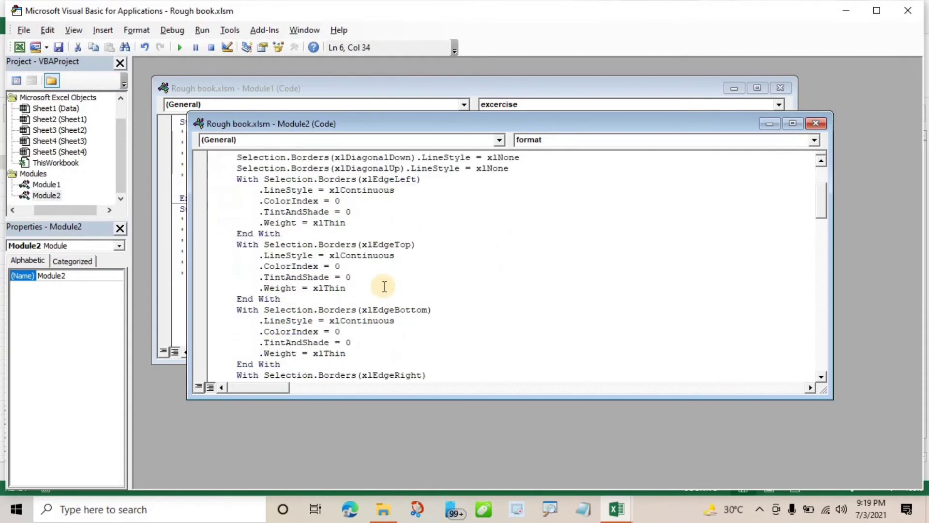
pyautogui.scroll(-14, 384, 286)
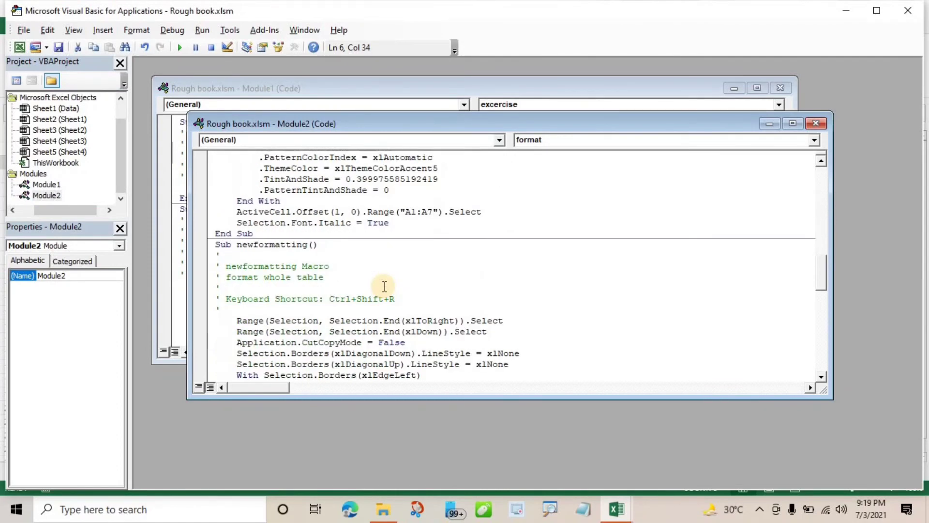
# - Examine the keyboard shortcut line of the newformatting macro and look through the border code of both macros in Module2
pyautogui.moveTo(329, 299); pyautogui.dragTo(401, 301)
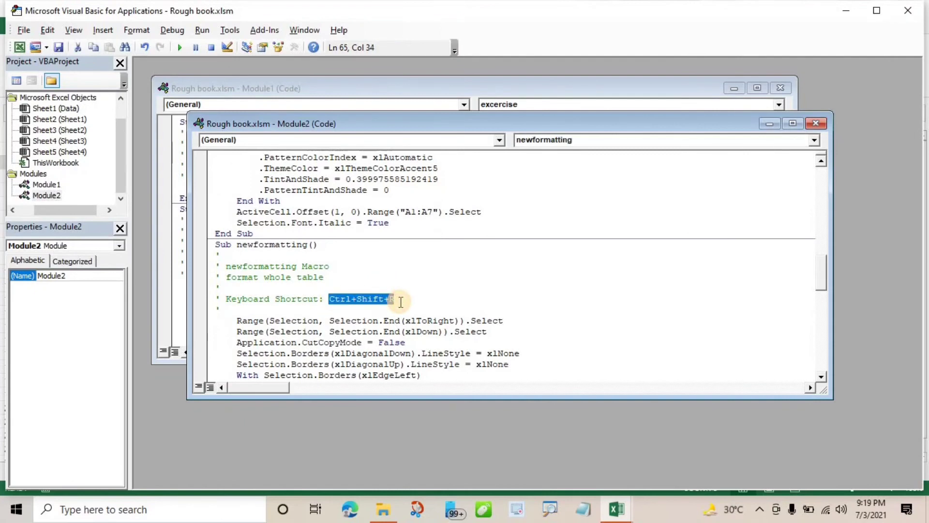
pyautogui.scroll(-15, 401, 301)
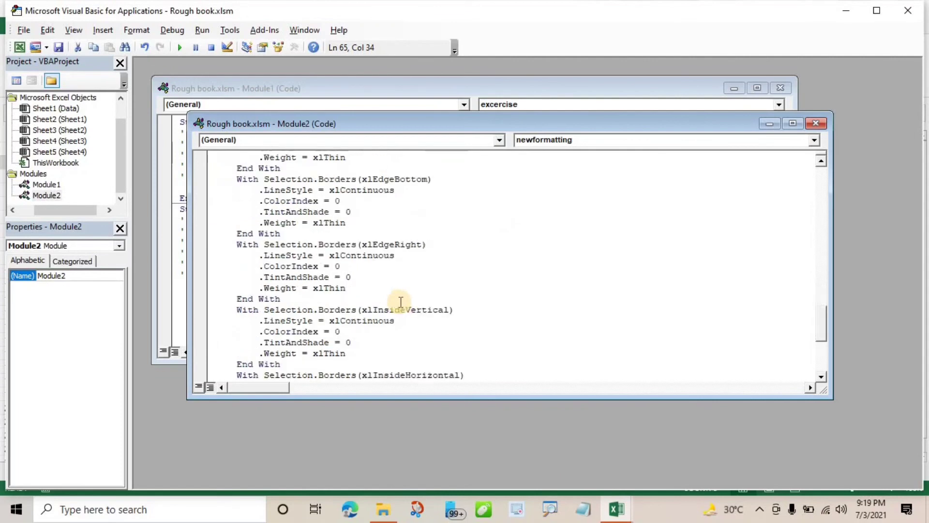
pyautogui.scroll(-1, 401, 302)
pyautogui.scroll(11, 401, 301)
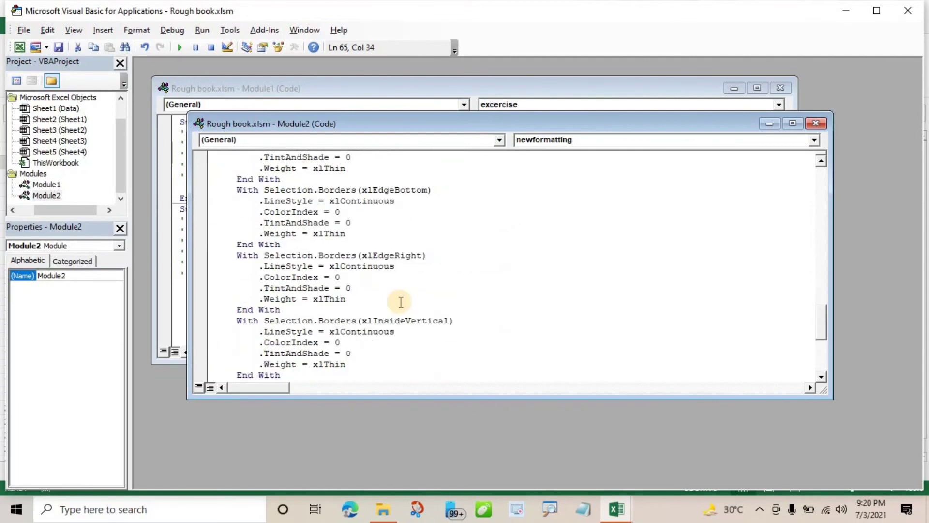
pyautogui.scroll(20, 401, 302)
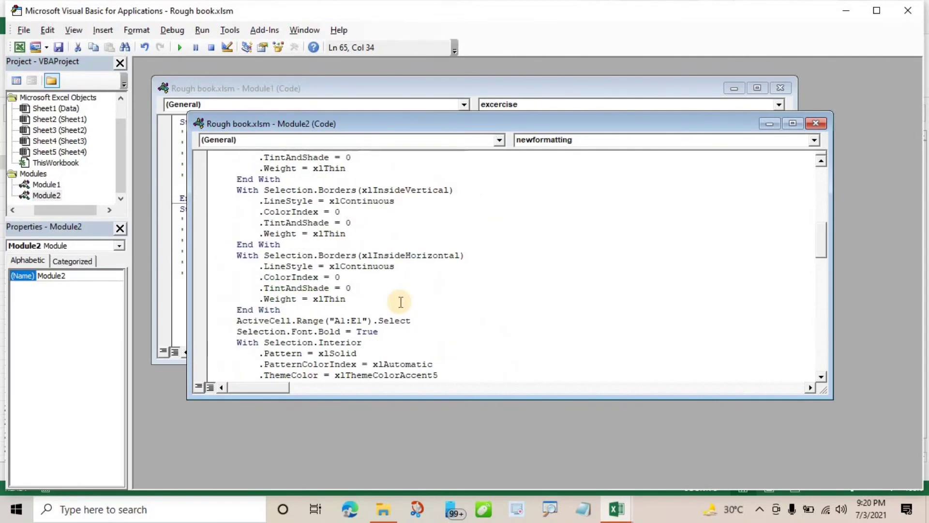
pyautogui.scroll(-18, 400, 302)
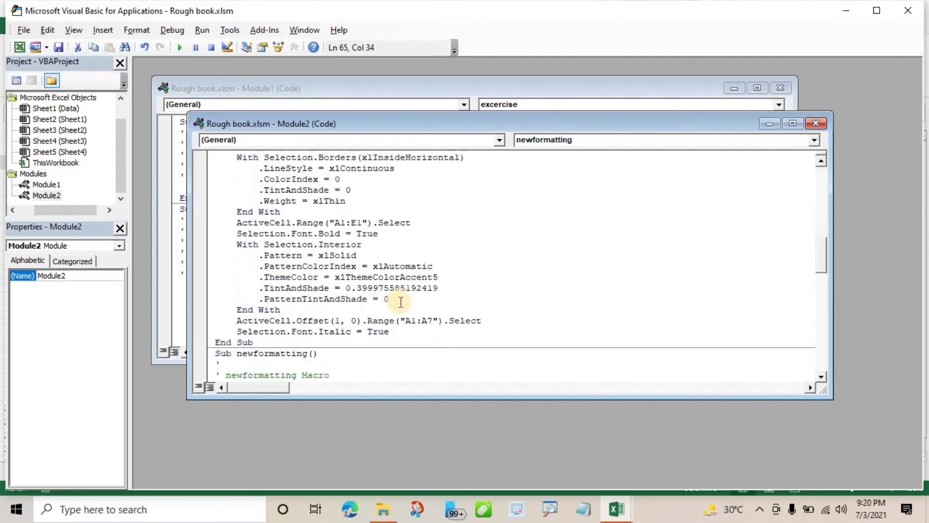
pyautogui.moveTo(329, 309); pyautogui.dragTo(394, 309)
pyautogui.scroll(-1, 377, 298)
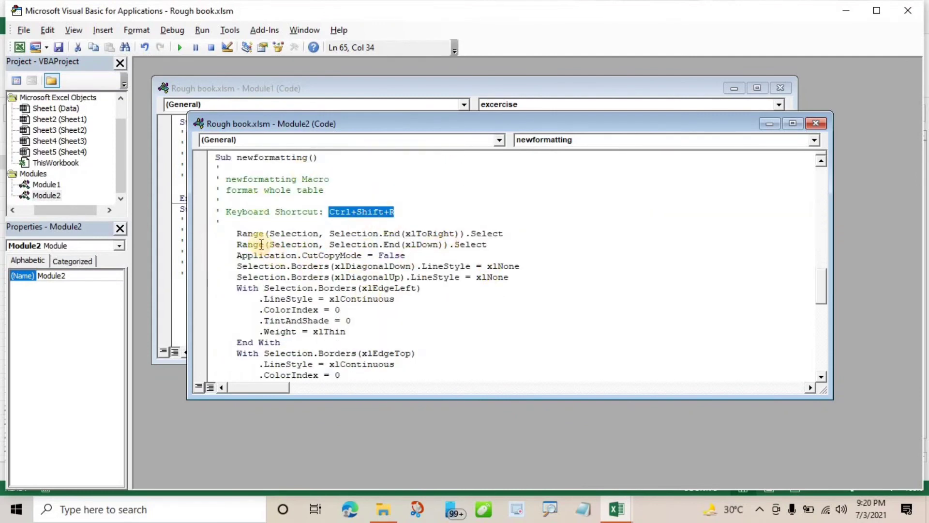
# - Compare the range selection lines at the start of the newformatting macro with the one at the start of the format macro
pyautogui.moveTo(240, 232); pyautogui.dragTo(393, 242)
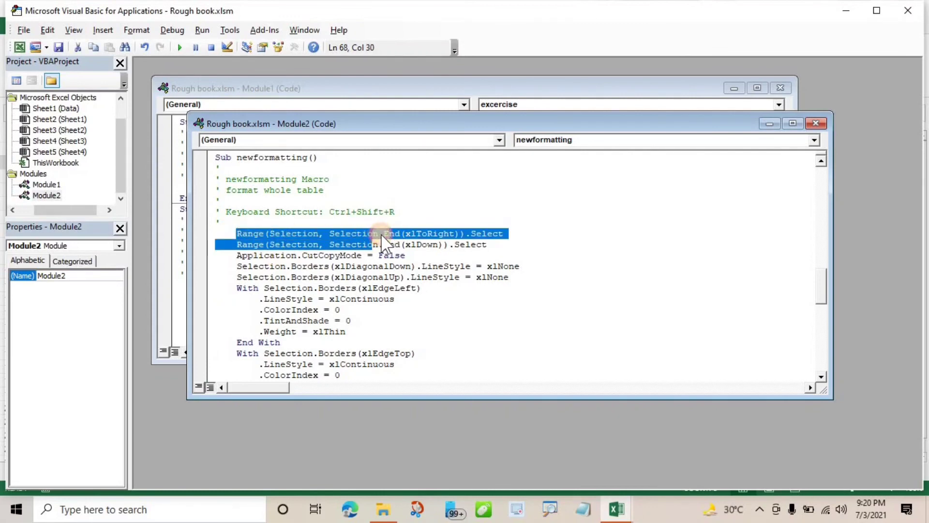
pyautogui.click(382, 233)
pyautogui.scroll(-12, 473, 270)
pyautogui.scroll(9, 469, 270)
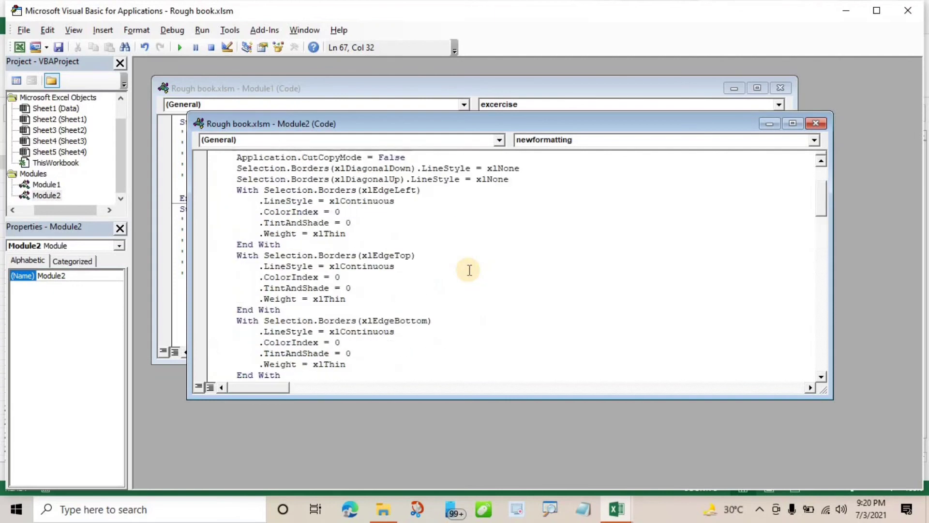
pyautogui.scroll(3, 469, 270)
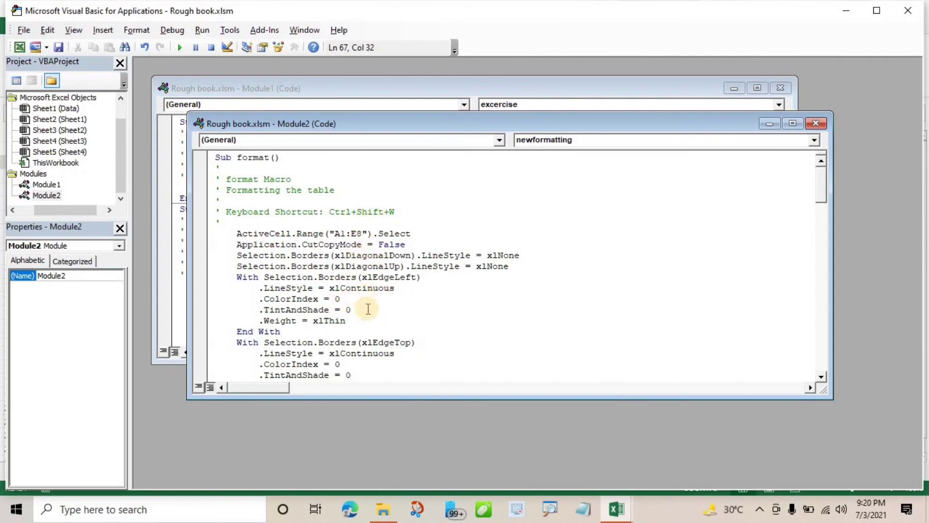
pyautogui.scroll(-20, 369, 309)
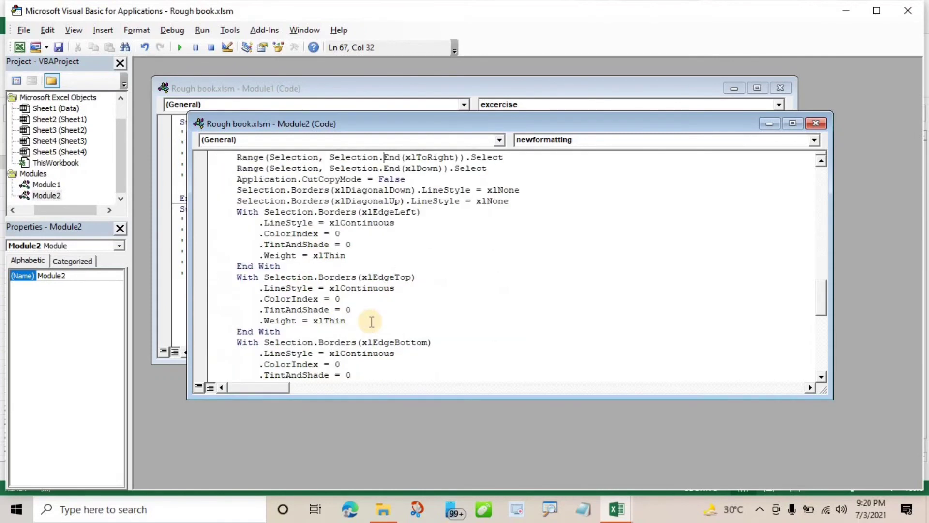
pyautogui.scroll(3, 372, 322)
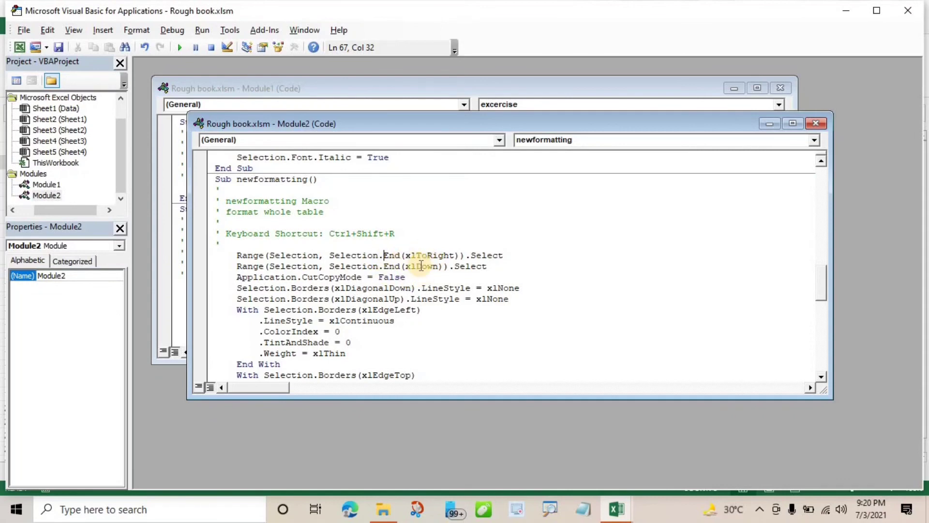
# - Examine the newformatting macro from its xlDown selection line through the border blocks to the header row's fill and bold code
pyautogui.moveTo(421, 265); pyautogui.dragTo(437, 266)
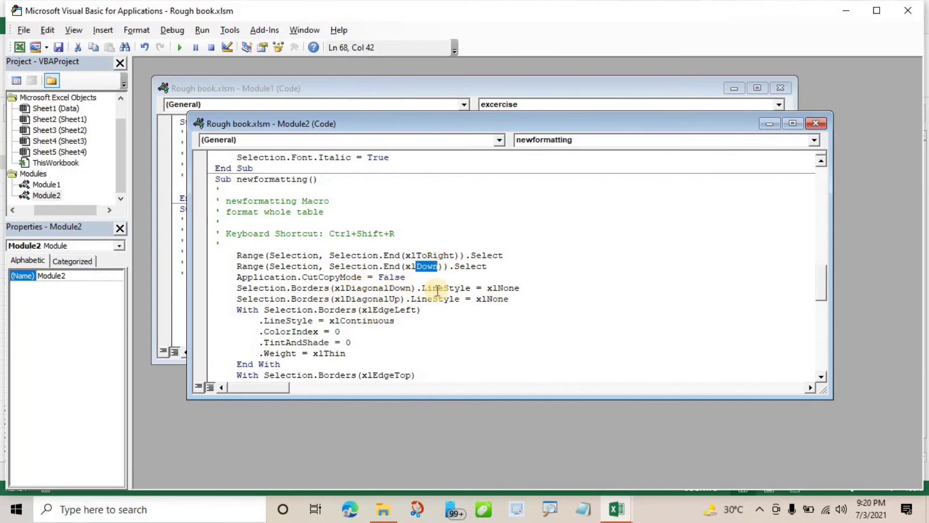
pyautogui.scroll(-1, 410, 276)
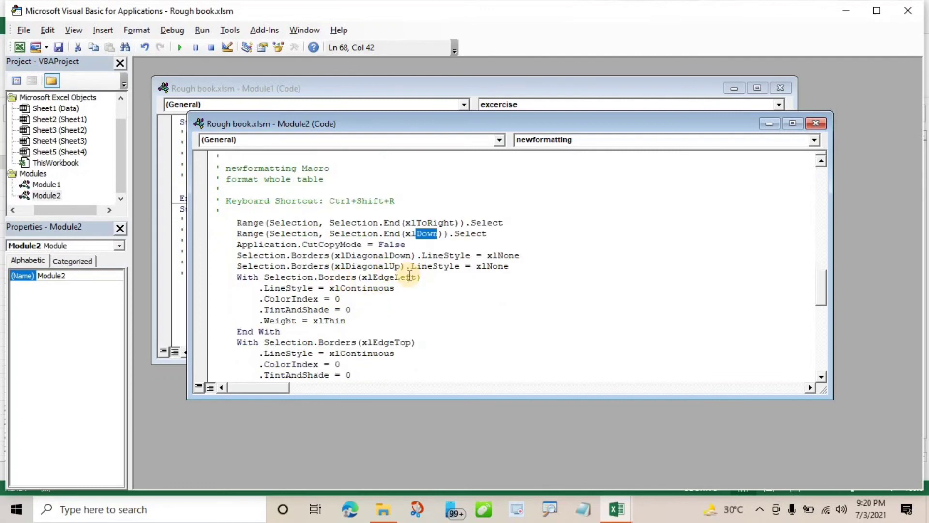
pyautogui.scroll(-1, 410, 276)
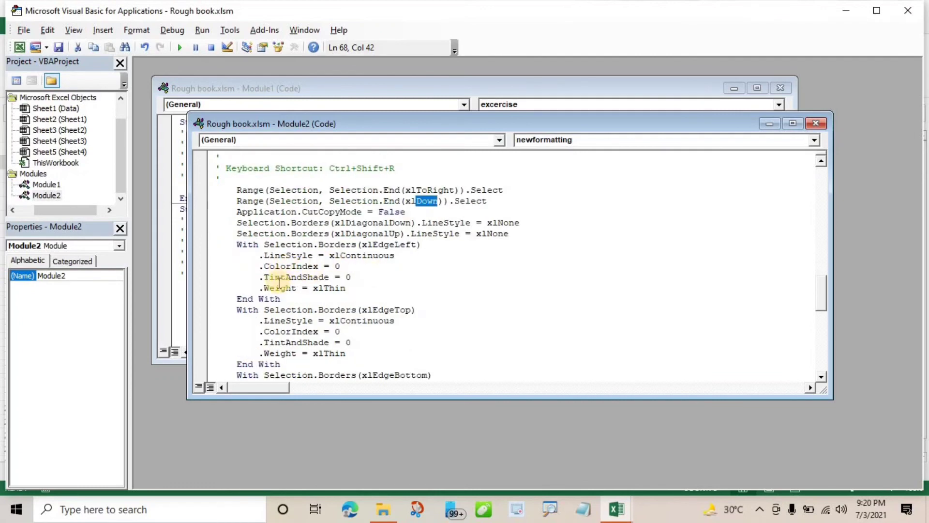
pyautogui.scroll(-1, 280, 298)
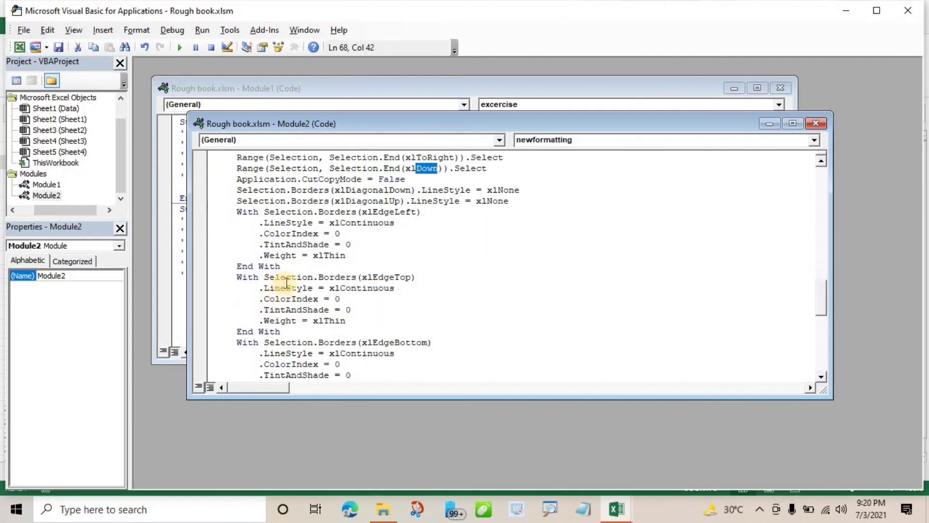
pyautogui.scroll(-4, 402, 319)
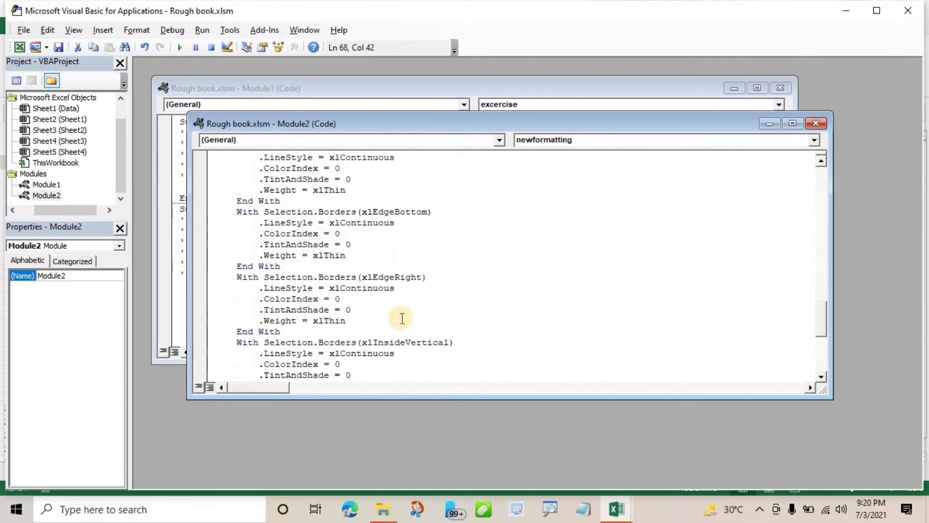
pyautogui.scroll(-6, 402, 319)
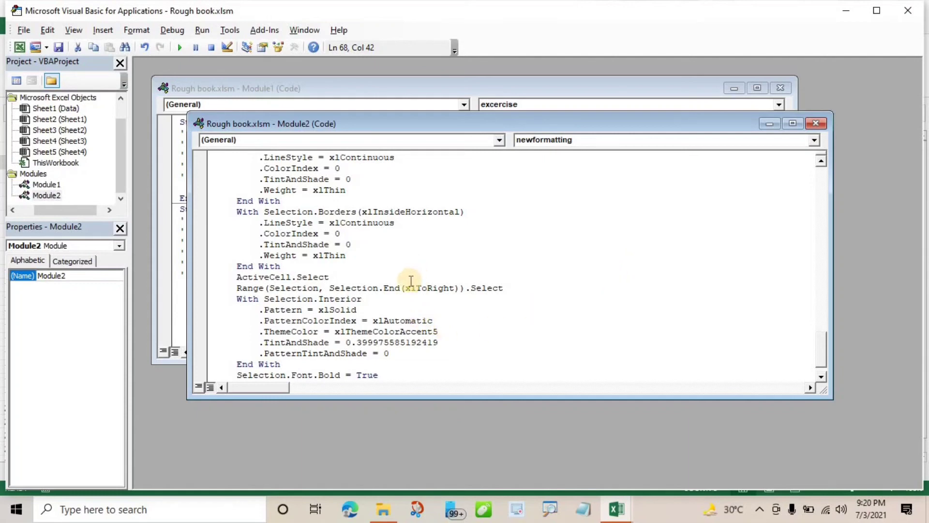
# - Close the Visual Basic editor and return to the Formatting button on Sheet4
pyautogui.click(908, 19)
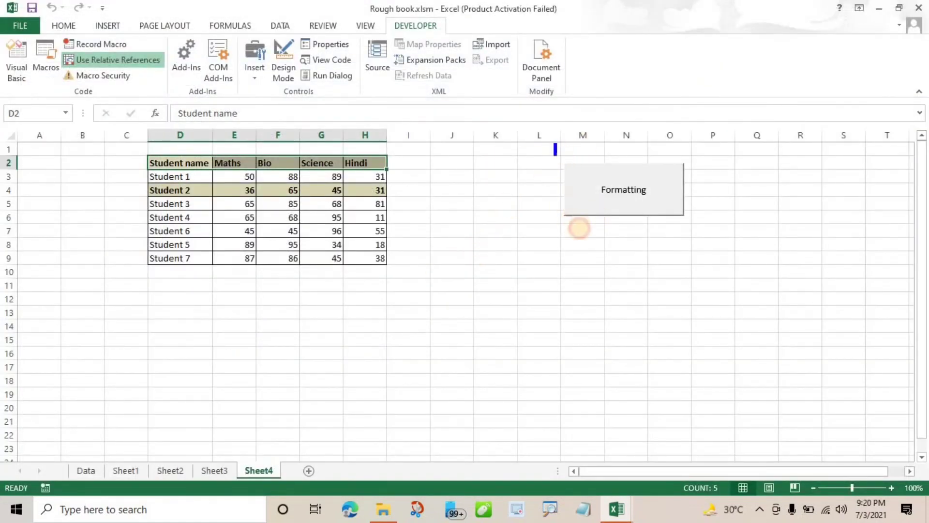
pyautogui.moveTo(579, 228); pyautogui.dragTo(700, 235)
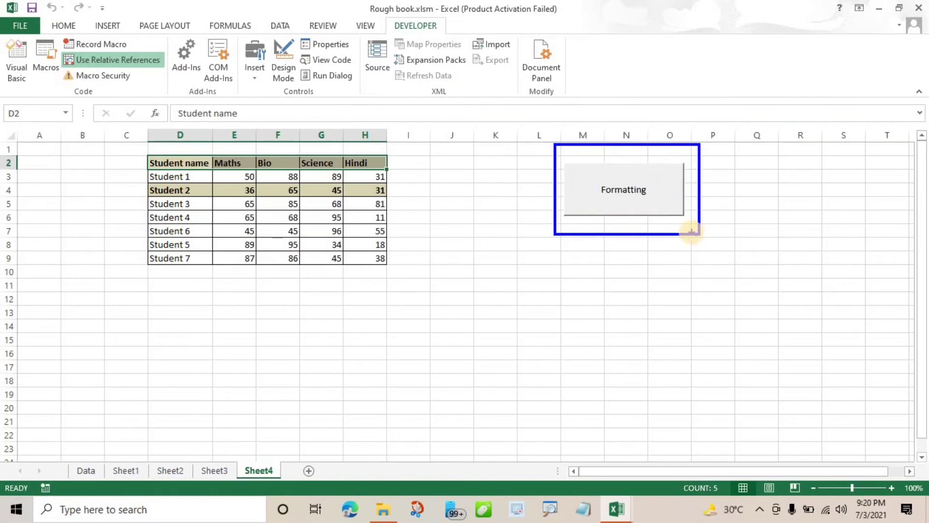